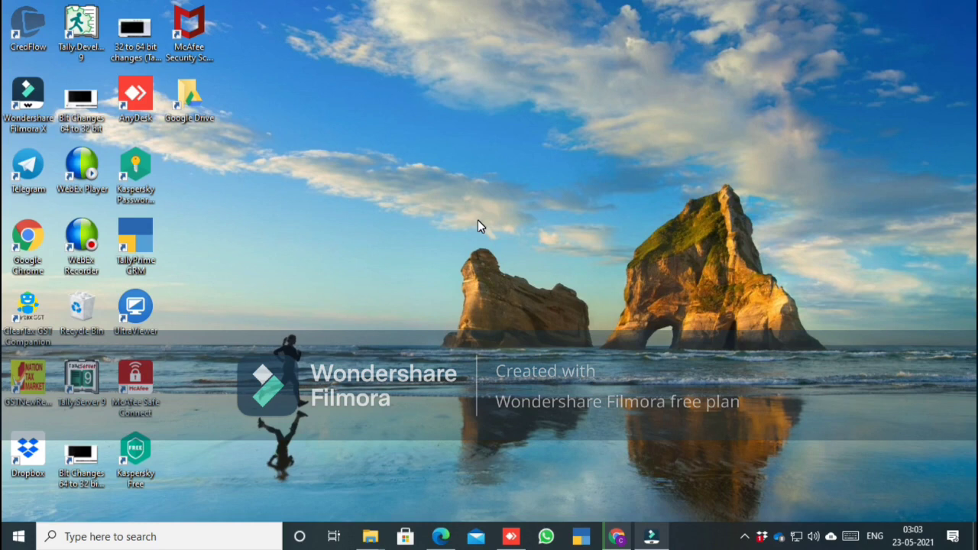
# - Restore the minimized Chrome window from the taskbar
pyautogui.click(615, 535)
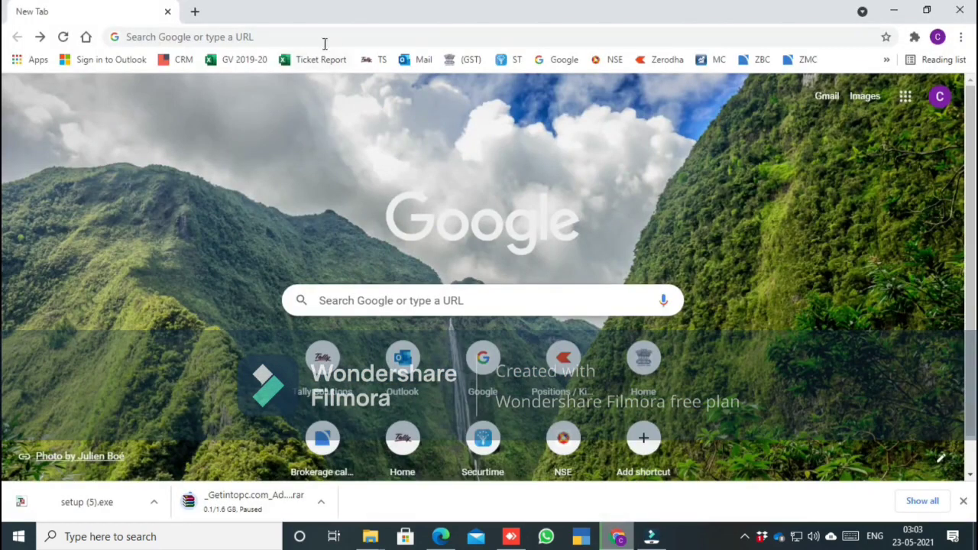
pyautogui.click(328, 36)
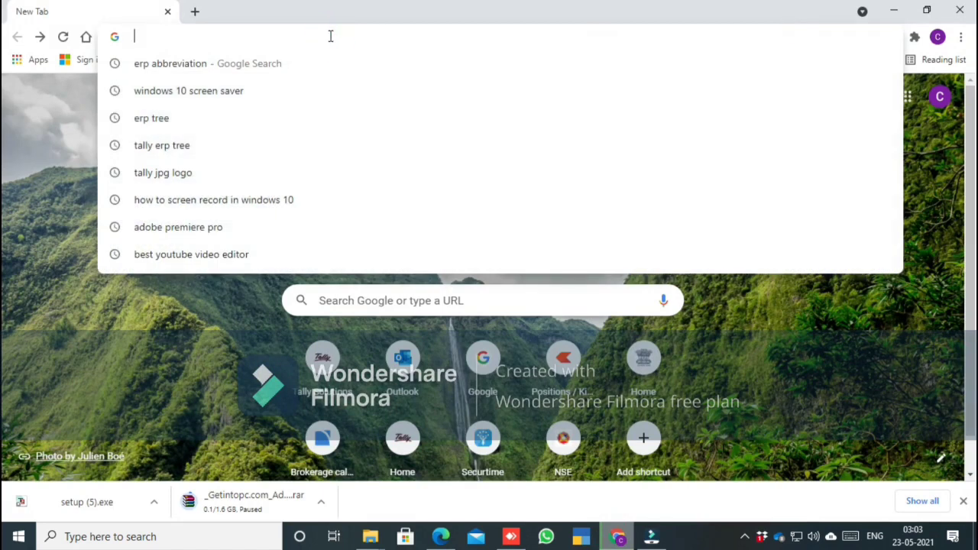
pyautogui.write('www.')
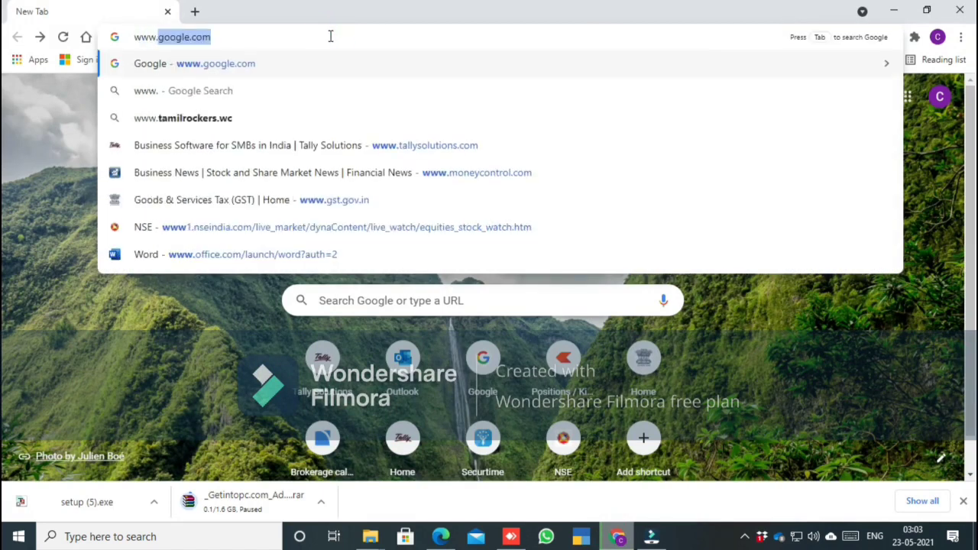
pyautogui.write('tally')
pyautogui.press('Return')
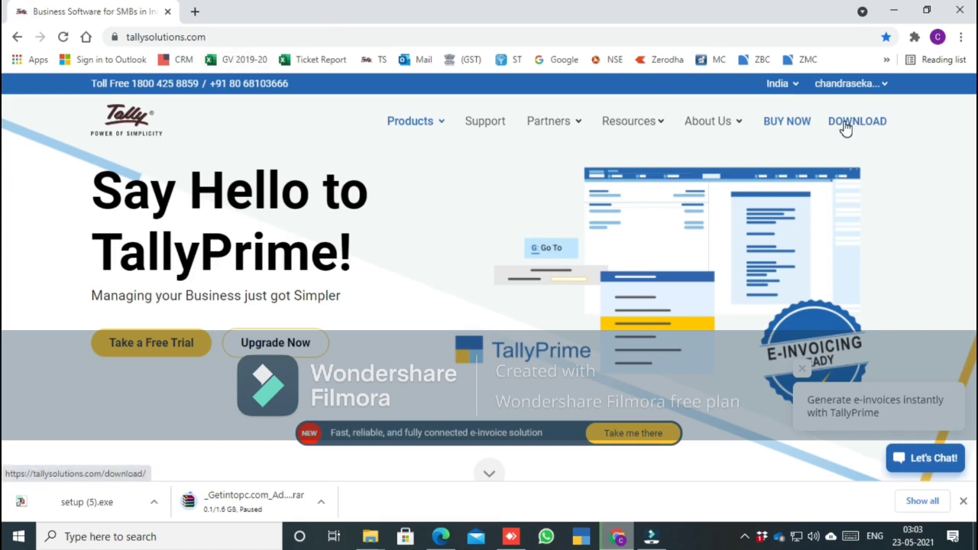
# - Open the Tally DOWNLOAD page and scroll down to the previous versions link
pyautogui.click(845, 128)
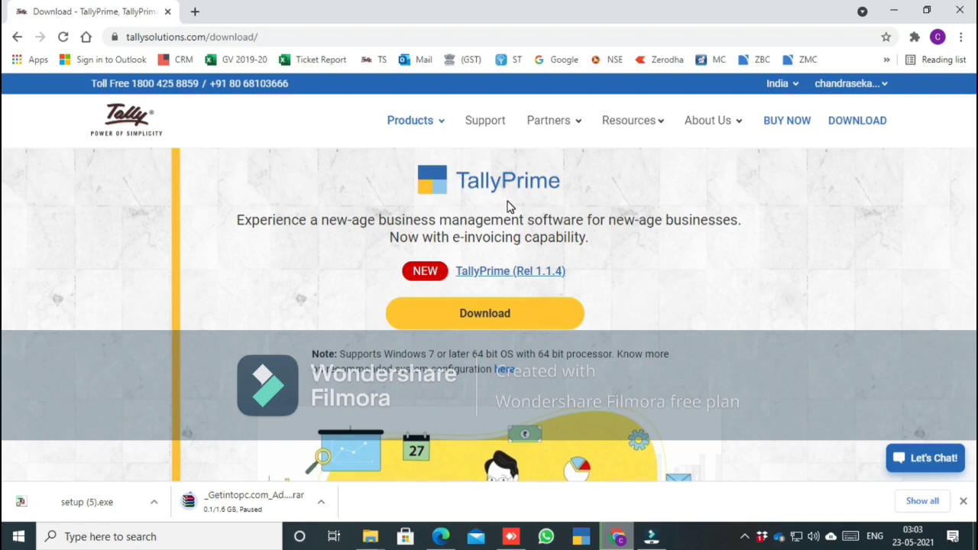
pyautogui.scroll(-3, 525, 267)
pyautogui.scroll(-1, 580, 329)
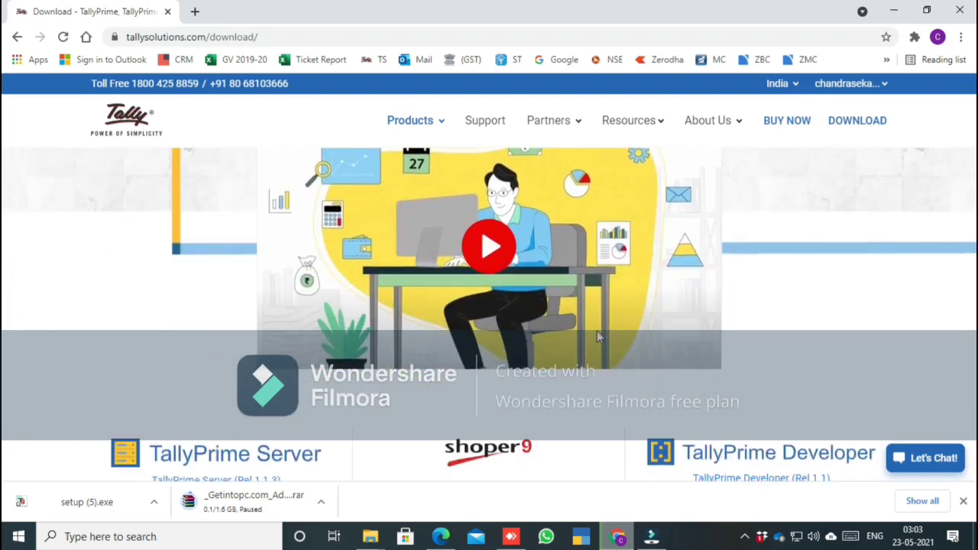
pyautogui.scroll(-1, 580, 329)
pyautogui.scroll(-1, 580, 334)
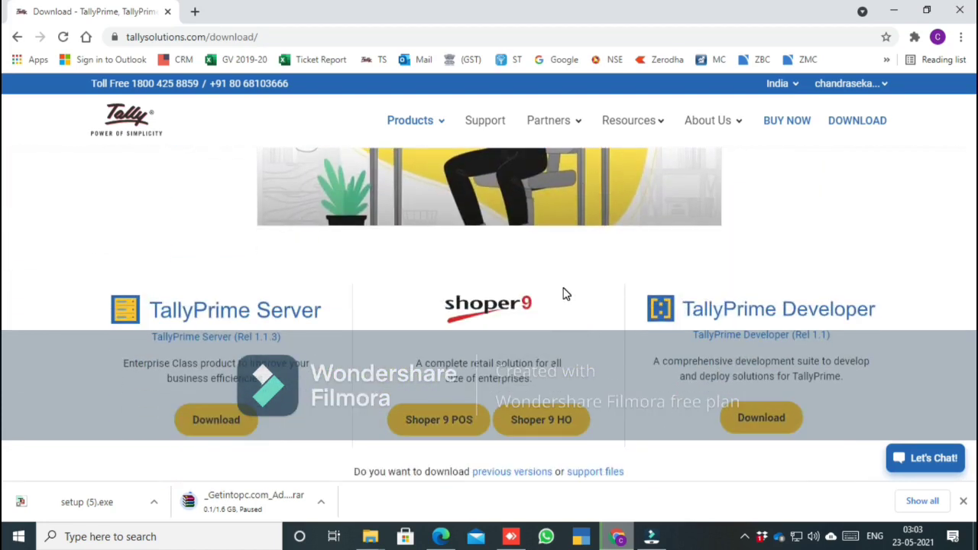
pyautogui.scroll(-1, 594, 279)
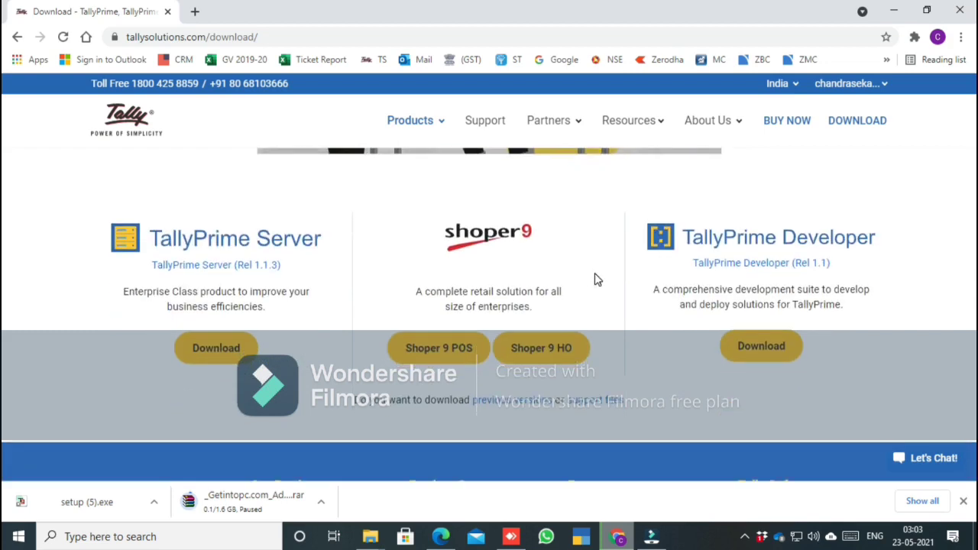
pyautogui.scroll(6, 550, 267)
pyautogui.scroll(1, 580, 259)
pyautogui.scroll(-7, 573, 260)
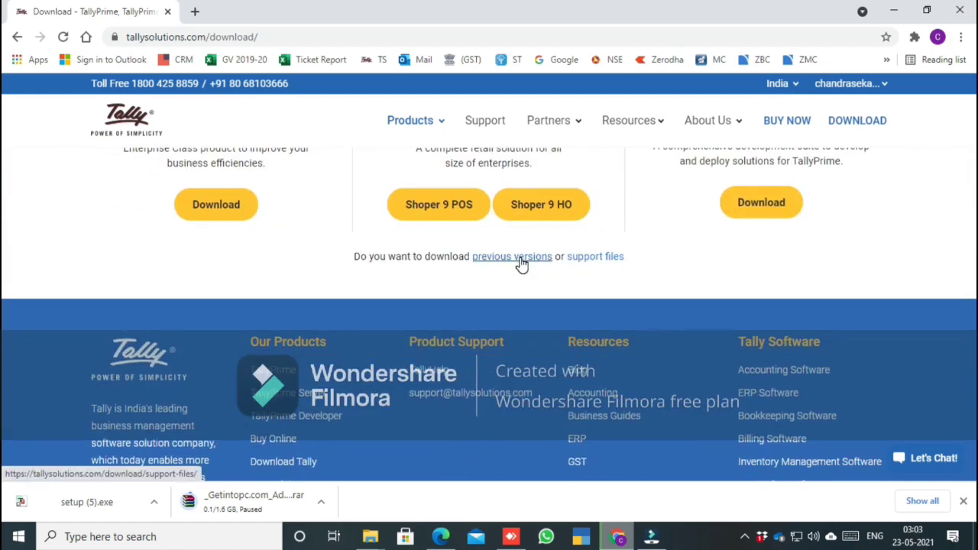
# - On the previous versions page, select Tally.ERP 9 Release 6.6.3 (13-Jul-2020) from the release list
pyautogui.click(518, 259)
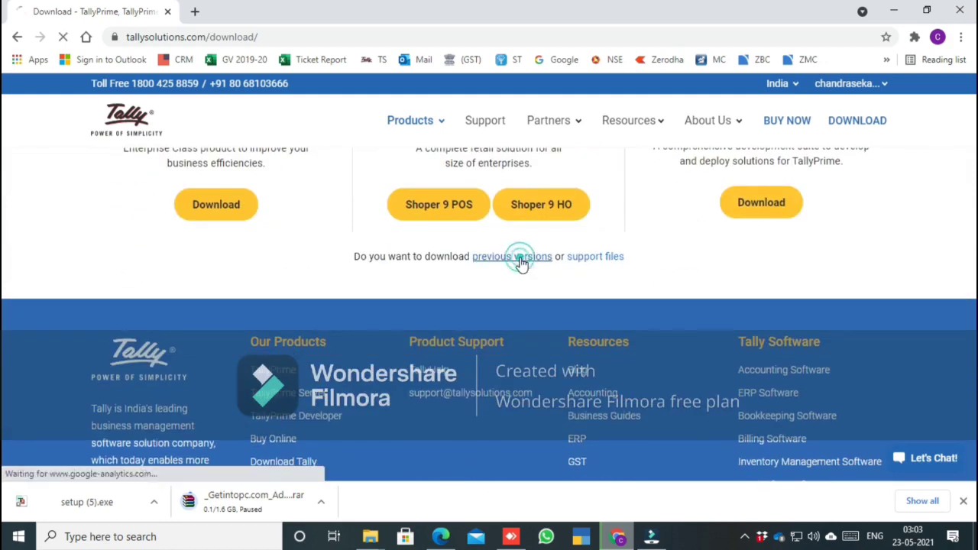
pyautogui.scroll(-1, 507, 304)
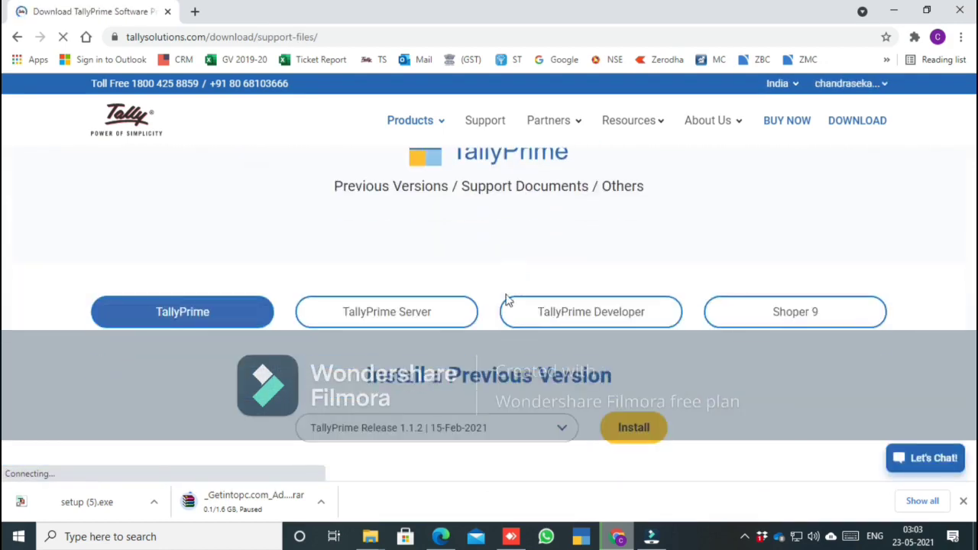
pyautogui.scroll(-1, 507, 300)
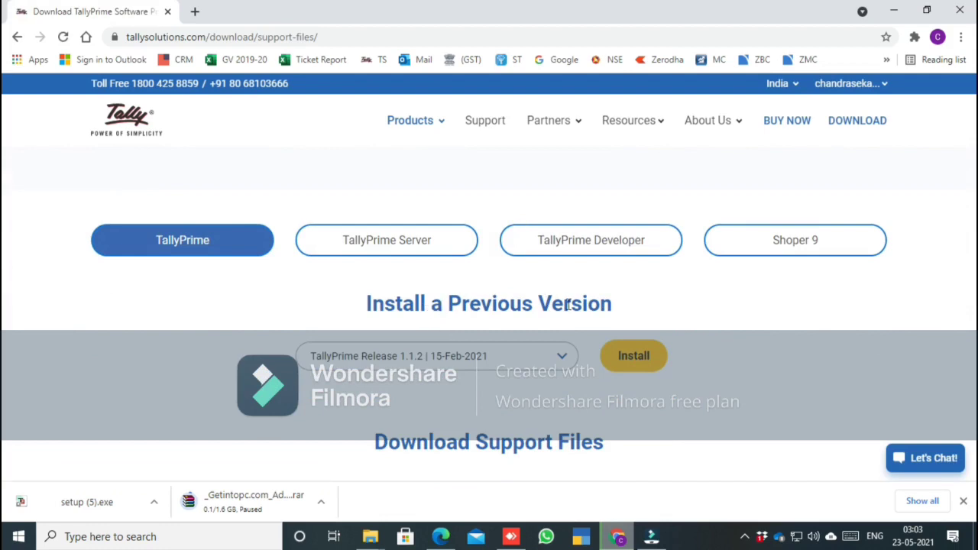
pyautogui.click(560, 358)
pyautogui.scroll(-2, 449, 310)
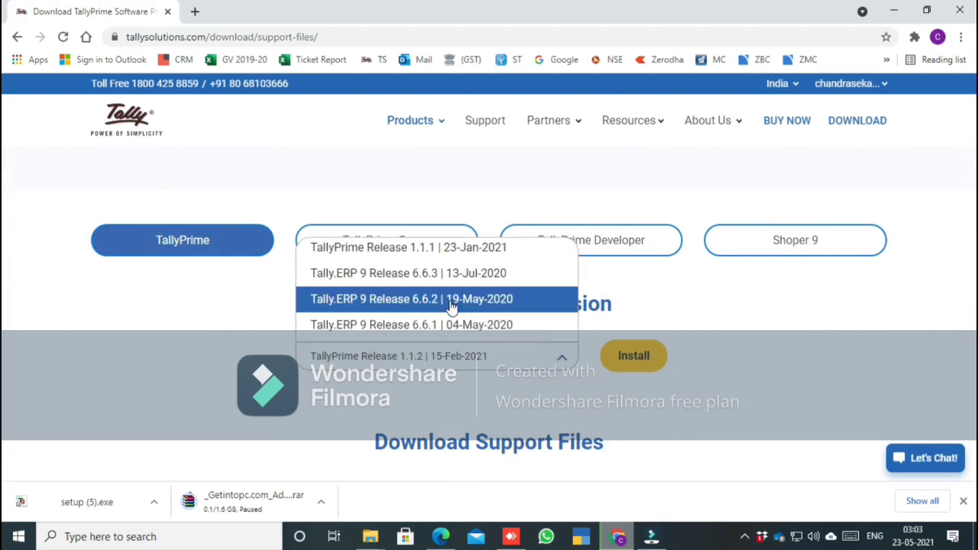
pyautogui.scroll(-1, 450, 306)
pyautogui.scroll(3, 446, 306)
pyautogui.scroll(-1, 439, 305)
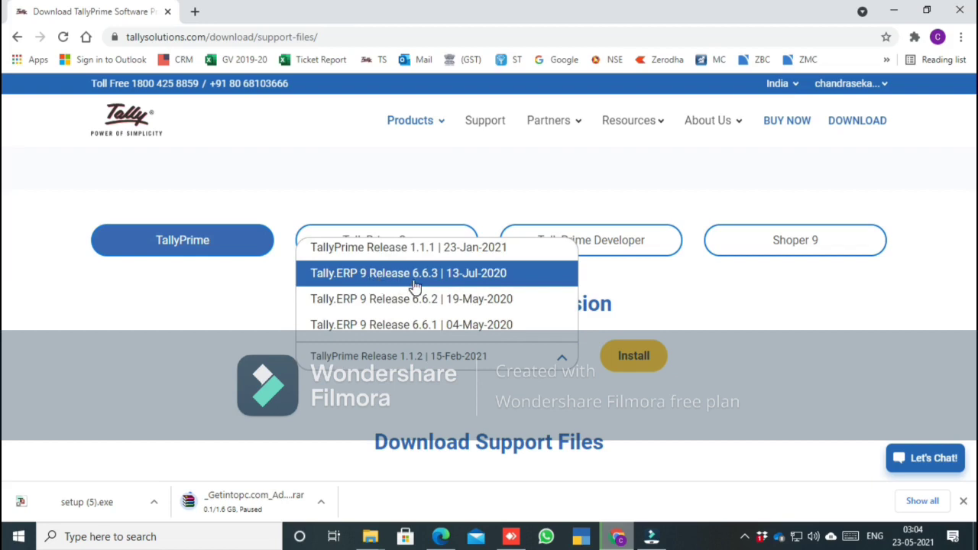
pyautogui.click(463, 276)
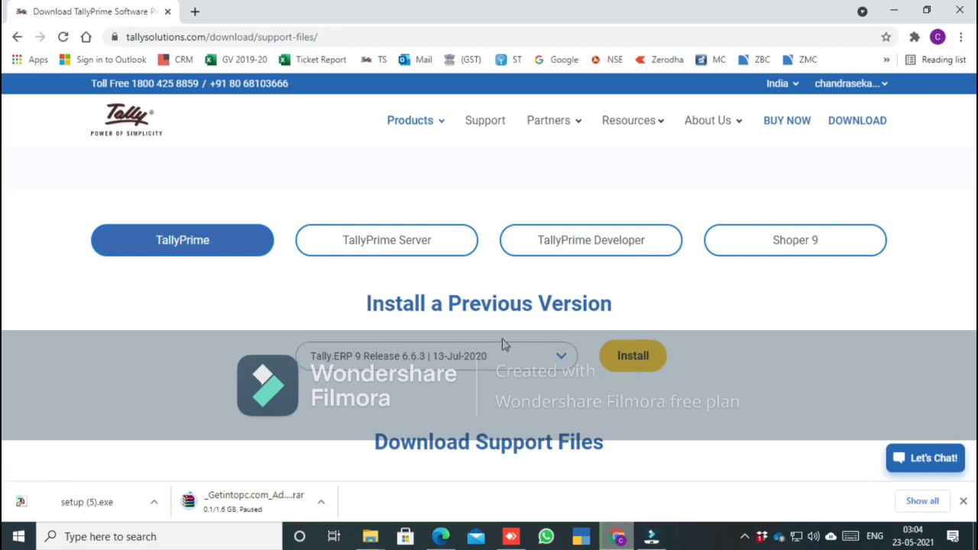
# - Show the downloaded setup file in the Downloads folder, with Explorer maximized
pyautogui.click(154, 502)
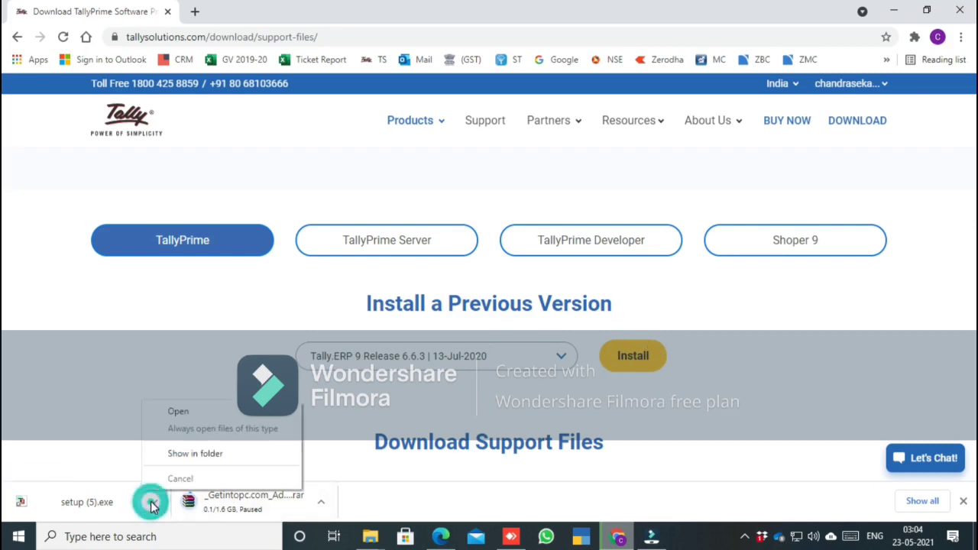
pyautogui.click(196, 456)
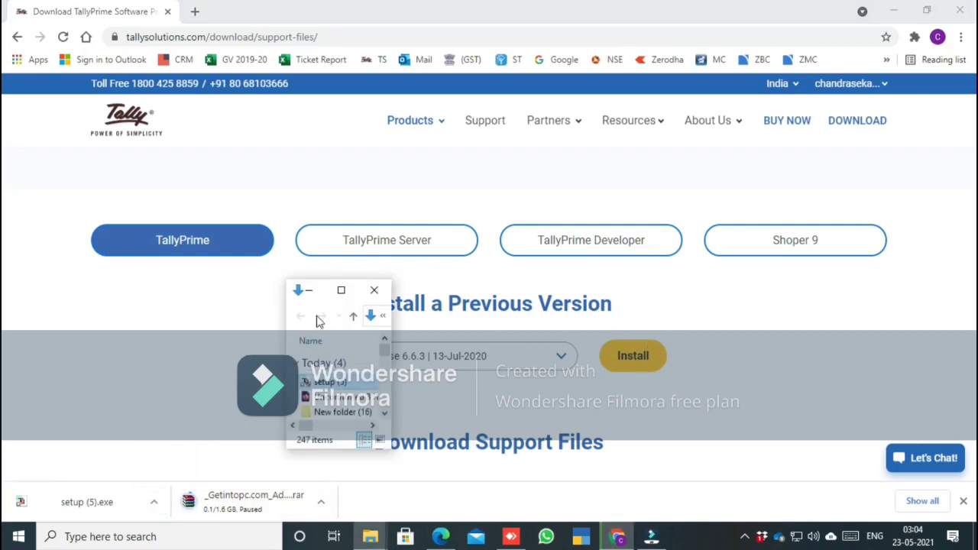
pyautogui.click(339, 289)
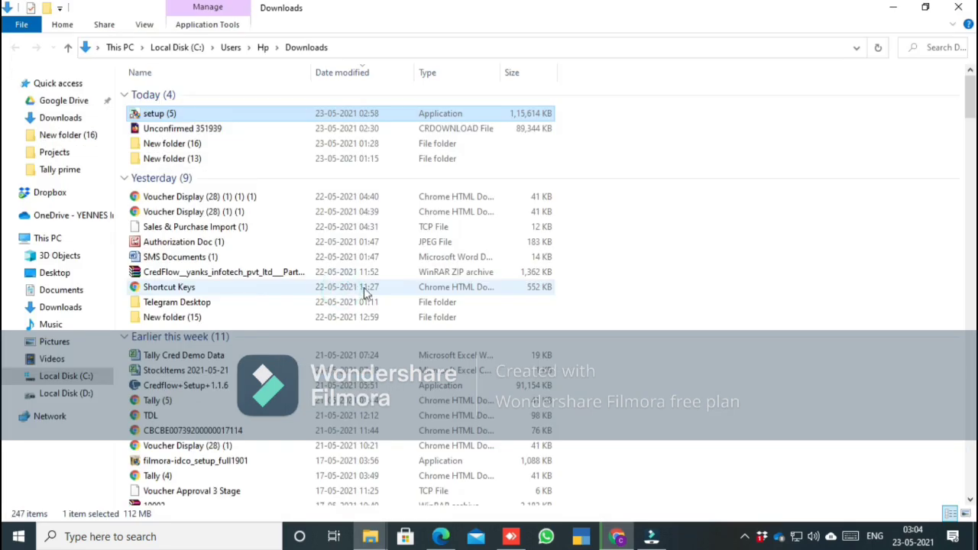
# - Tick Unblock in the Properties of setup (5) and apply it
pyautogui.doubleClick(176, 114)
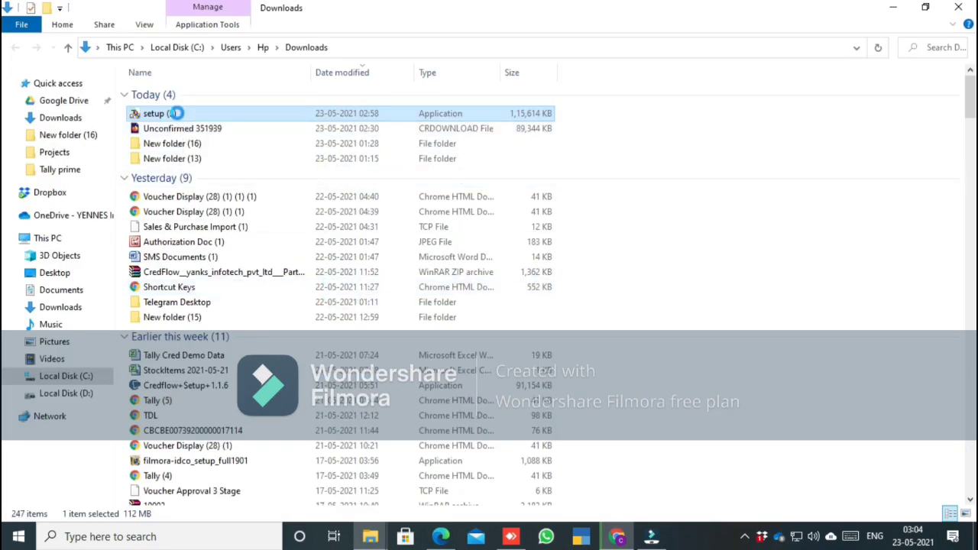
pyautogui.rightClick(176, 113)
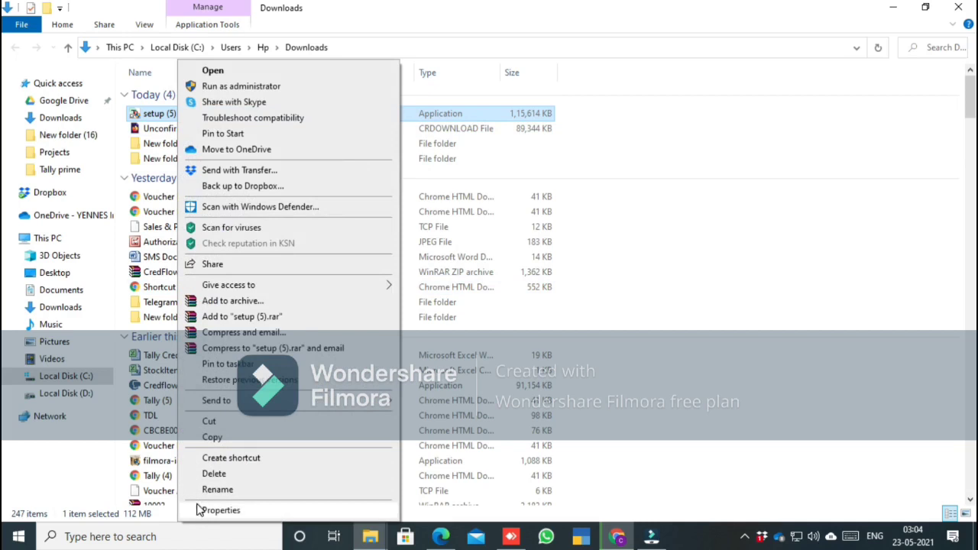
pyautogui.click(220, 510)
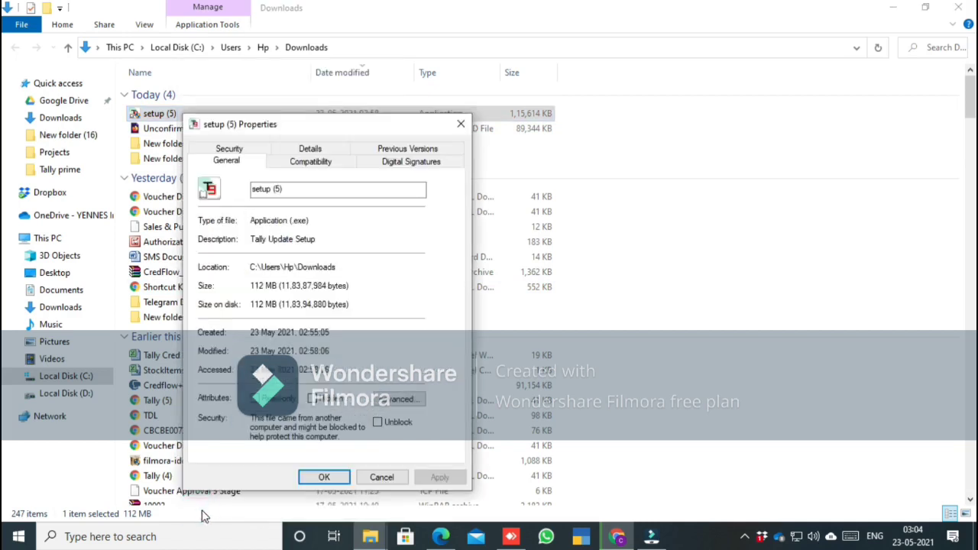
pyautogui.click(377, 425)
pyautogui.click(441, 478)
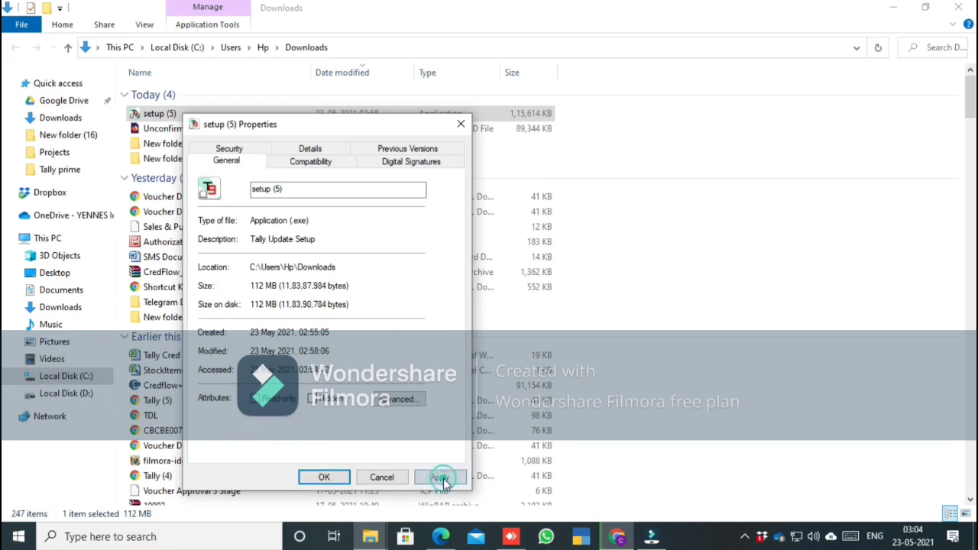
pyautogui.click(324, 477)
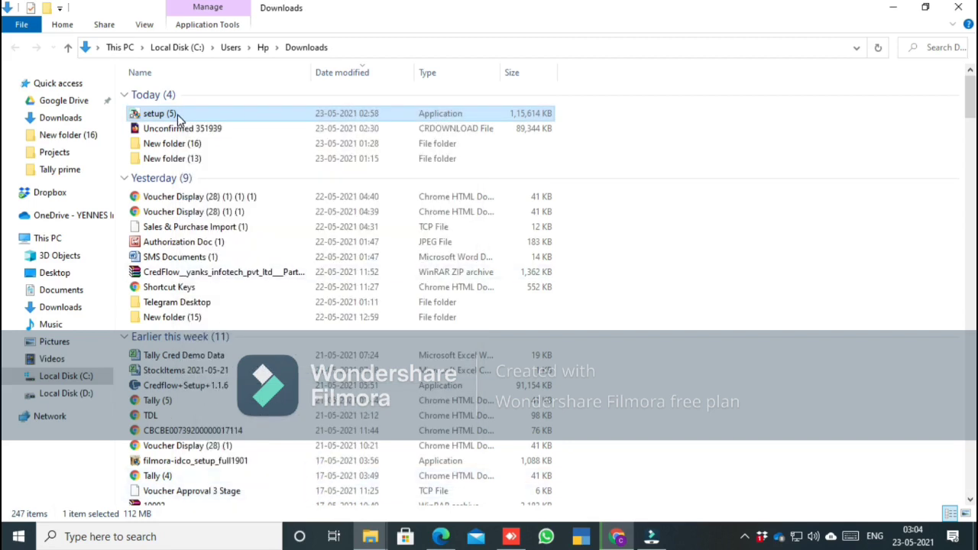
# - Run setup (5) and minimize File Explorer to reveal the Tally.ERP 9 Installer
pyautogui.doubleClick(177, 118)
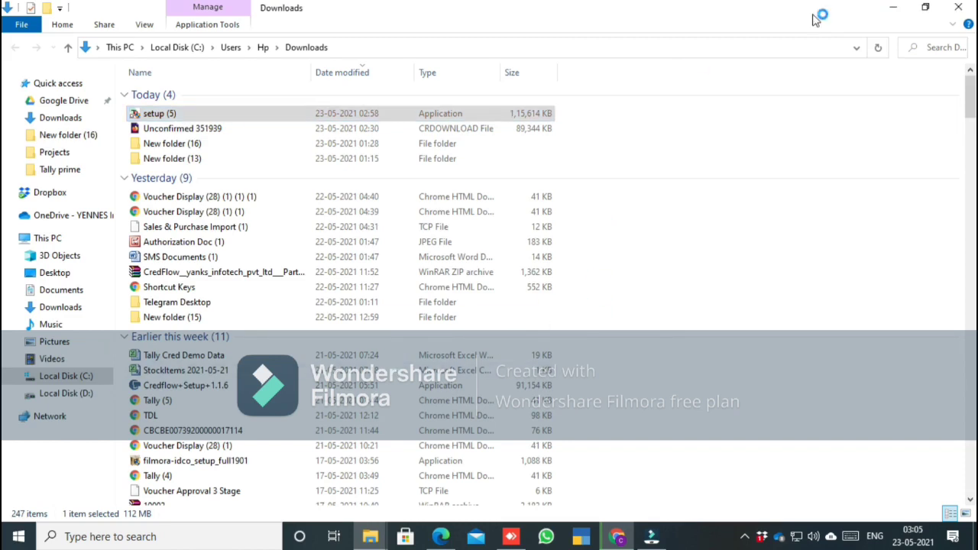
pyautogui.click(892, 7)
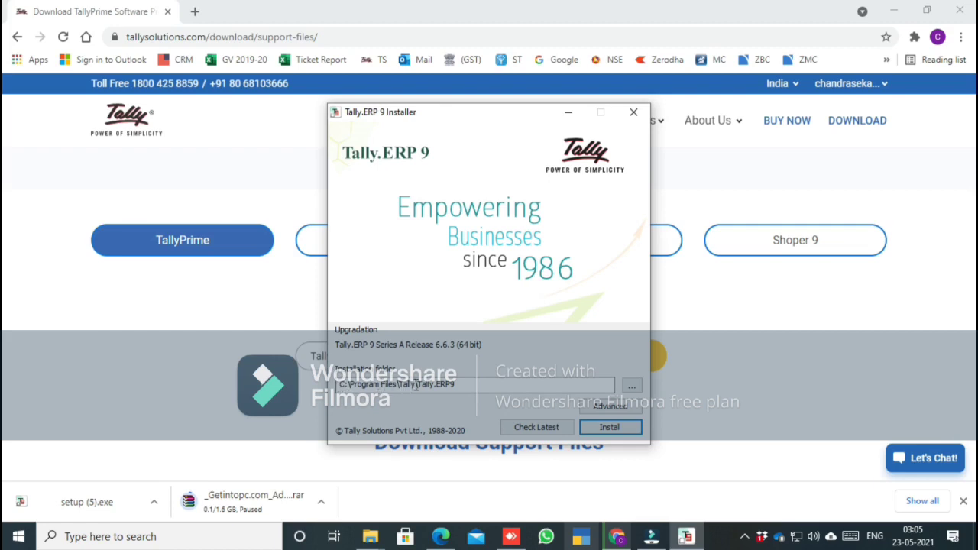
# - Replace C:\Program Files\Tally\ with D:\ so the folder reads D:\Tally.ERP9, then copy that path
pyautogui.moveTo(416, 386); pyautogui.dragTo(337, 384)
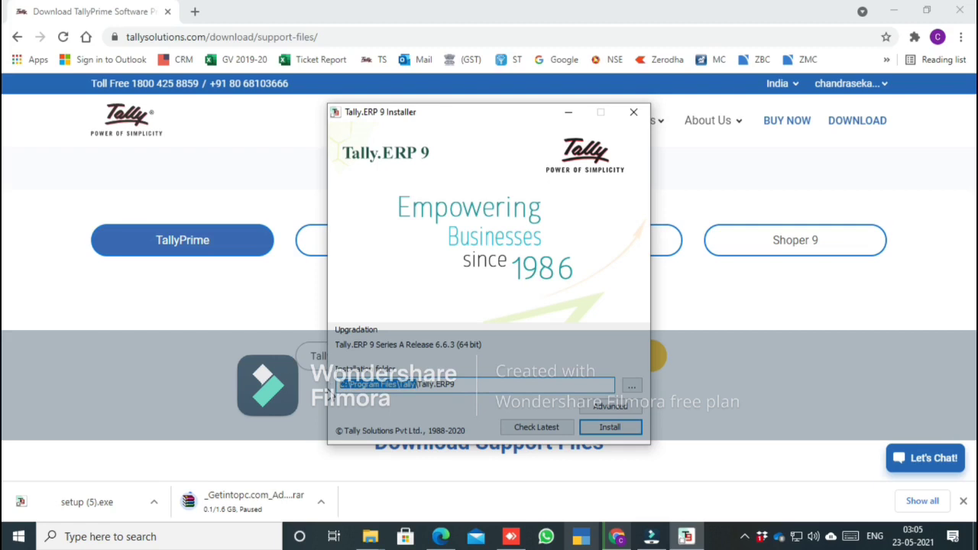
pyautogui.write('D:\\')
pyautogui.write(':')
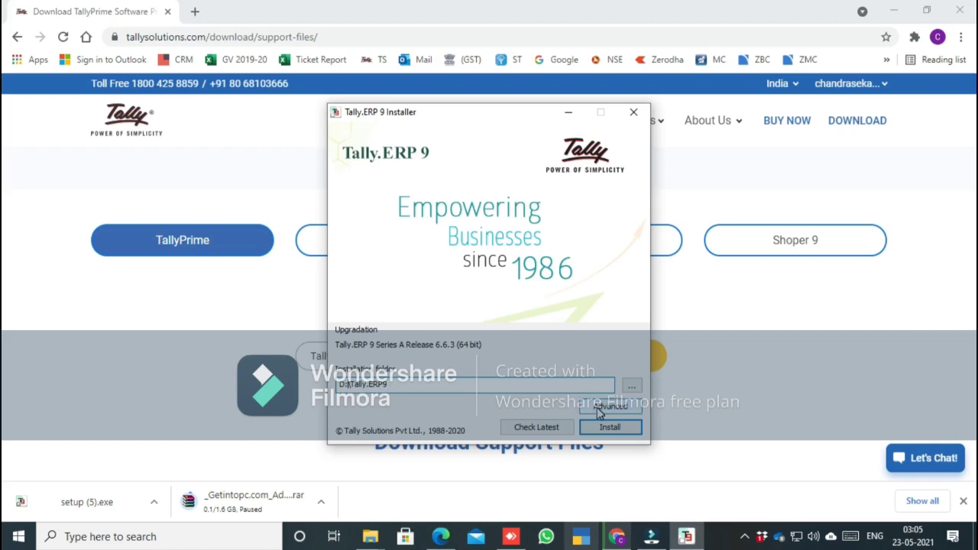
pyautogui.moveTo(388, 385); pyautogui.dragTo(338, 384)
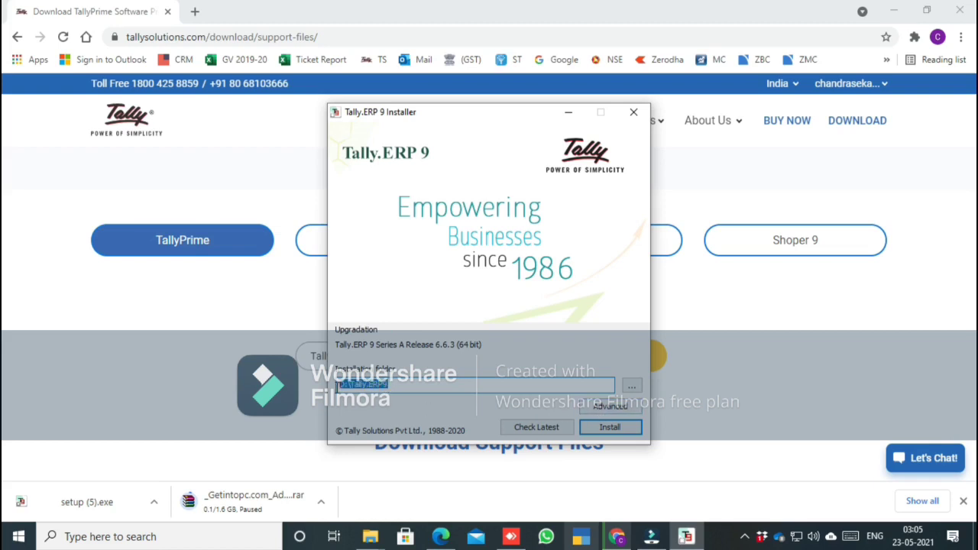
pyautogui.rightClick(363, 387)
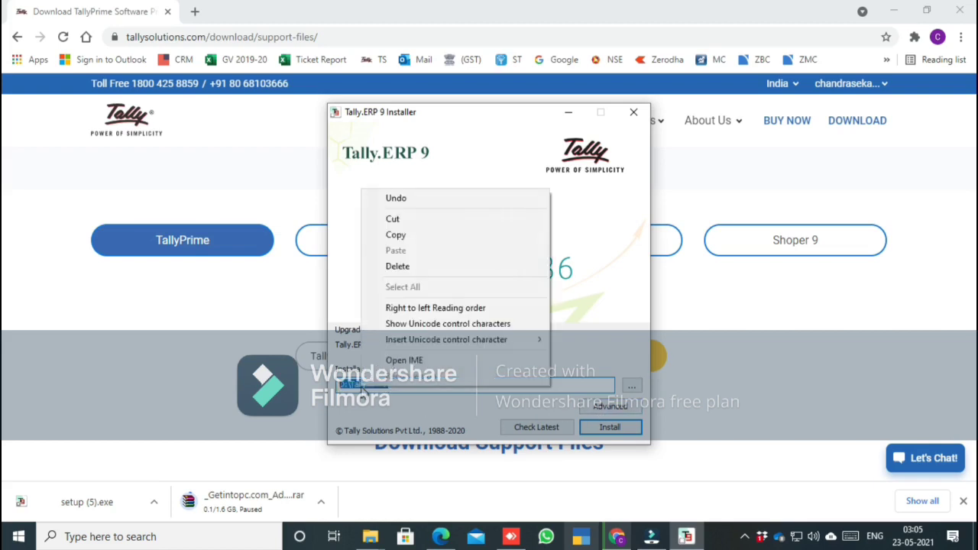
pyautogui.click(388, 235)
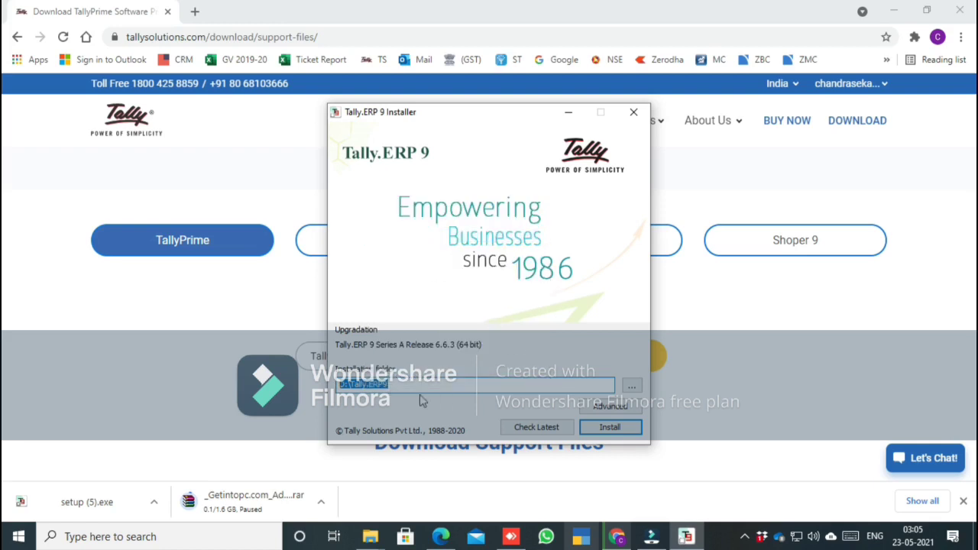
# - Accept Advanced settings with data directory D:\Tally.ERP9\Data, country India/SAARC and language English
pyautogui.click(598, 408)
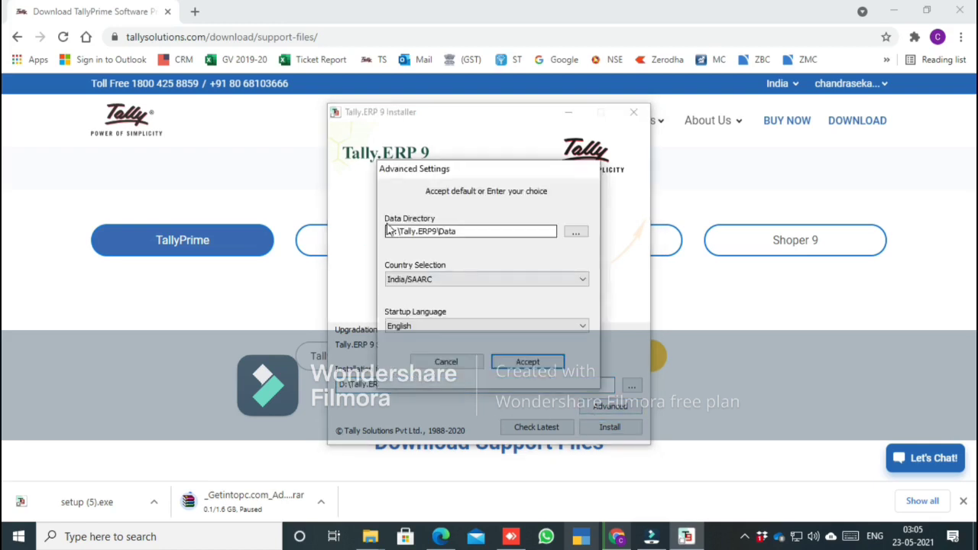
pyautogui.click(436, 234)
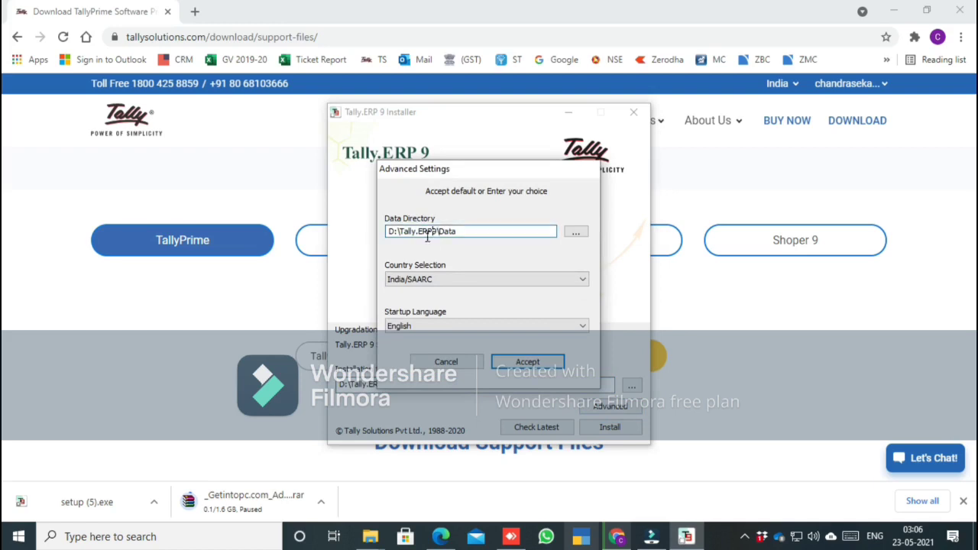
pyautogui.click(434, 281)
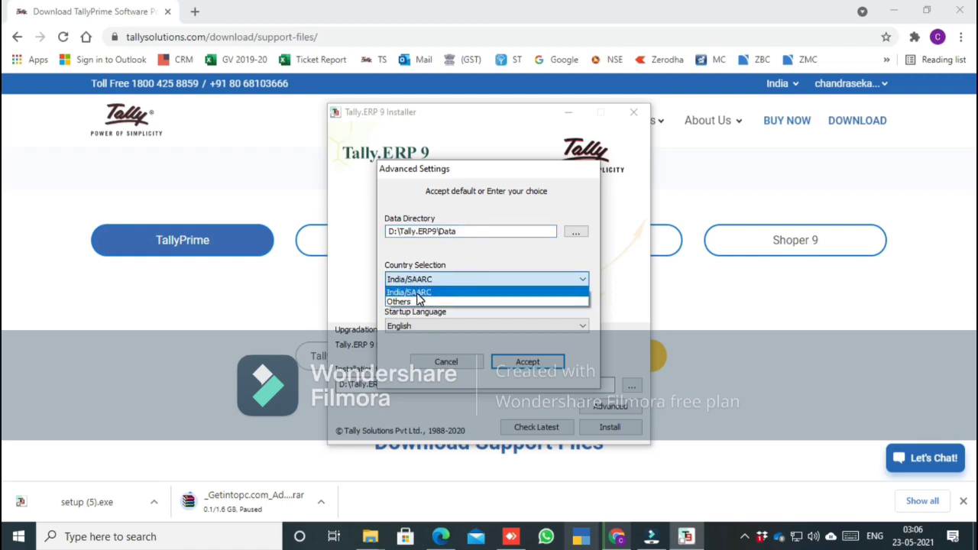
pyautogui.click(419, 293)
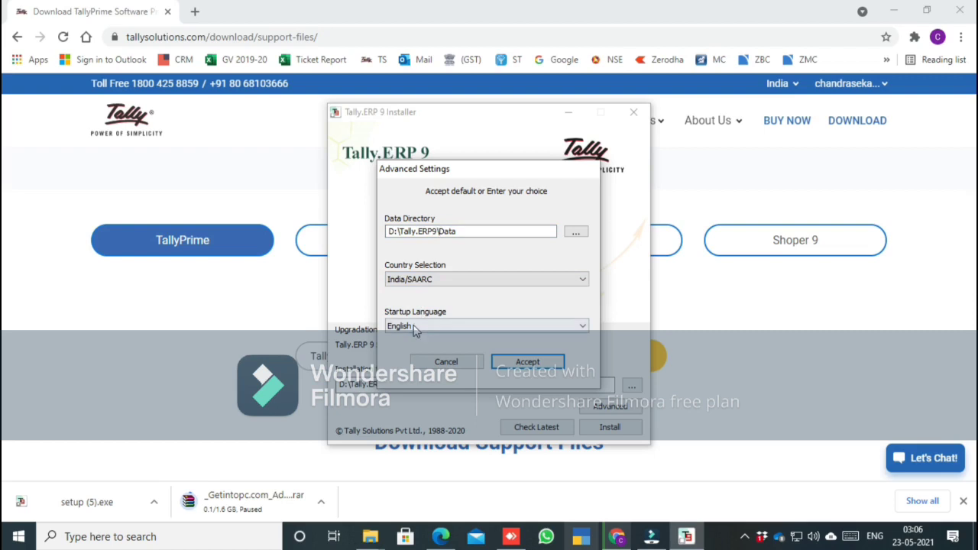
pyautogui.click(414, 327)
pyautogui.click(414, 328)
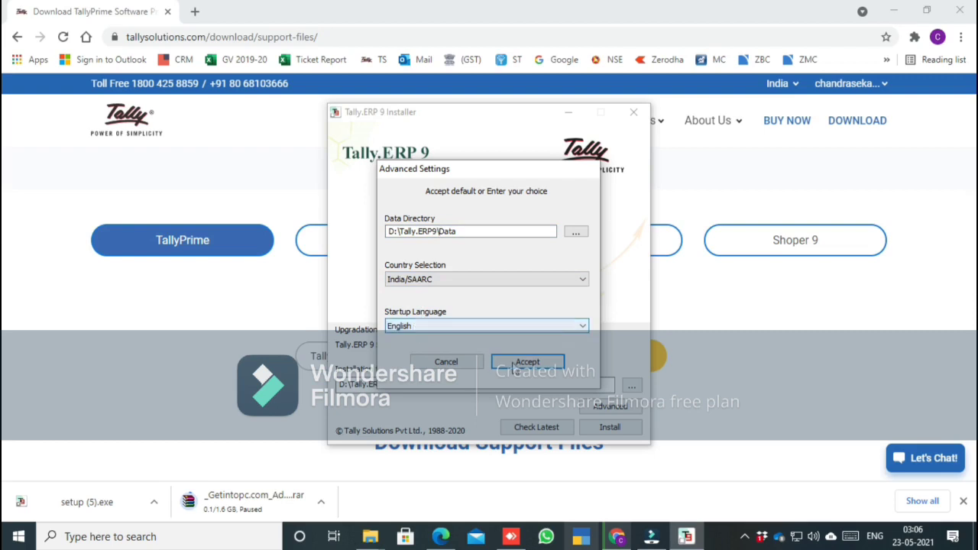
pyautogui.click(516, 365)
pyautogui.click(618, 433)
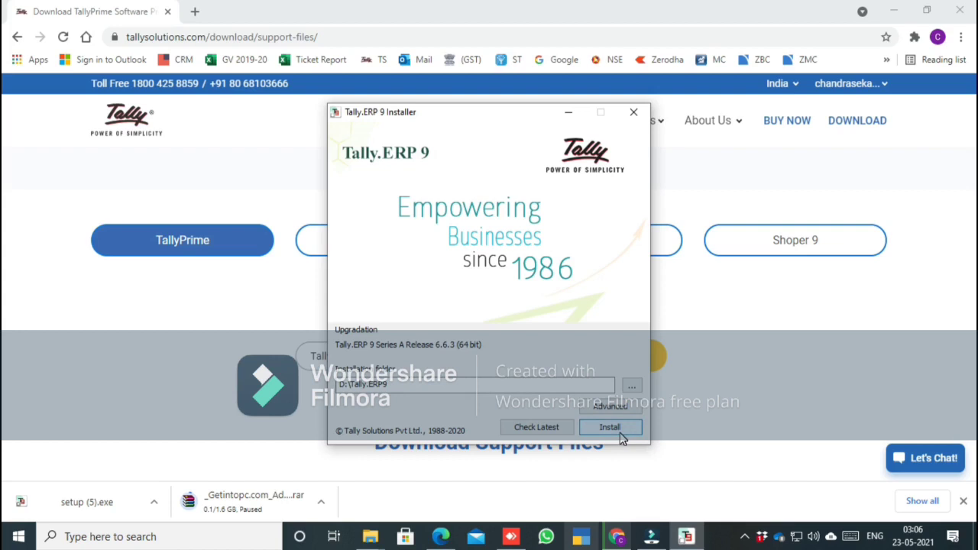
# - Install Tally.ERP 9 Series A Release 6.6.3 (64 bit) and wait for completion
pyautogui.click(609, 428)
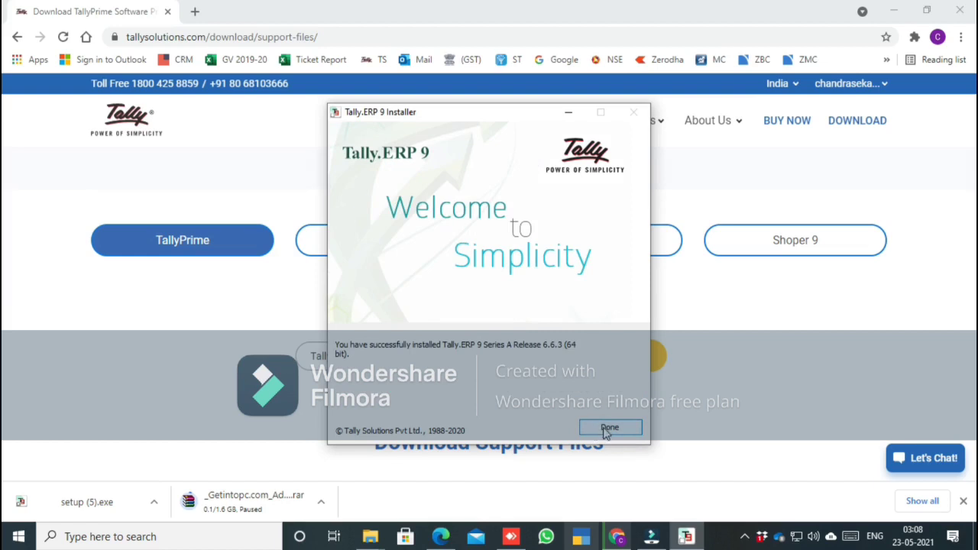
# - Close the installer with Done so Tally.ERP 9 launches
pyautogui.click(609, 428)
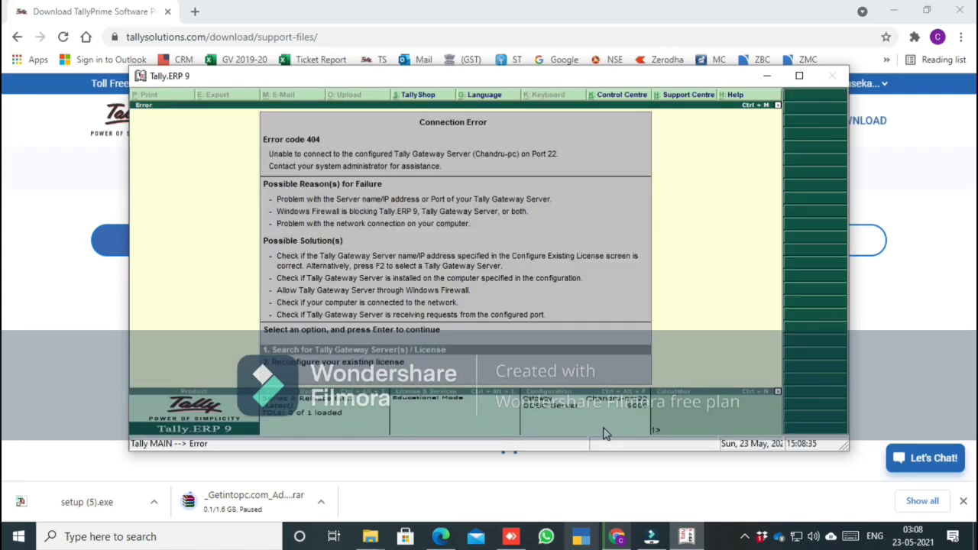
# - Maximize the Tally.ERP 9 window and dismiss the Connection Error 404 message
pyautogui.click(799, 76)
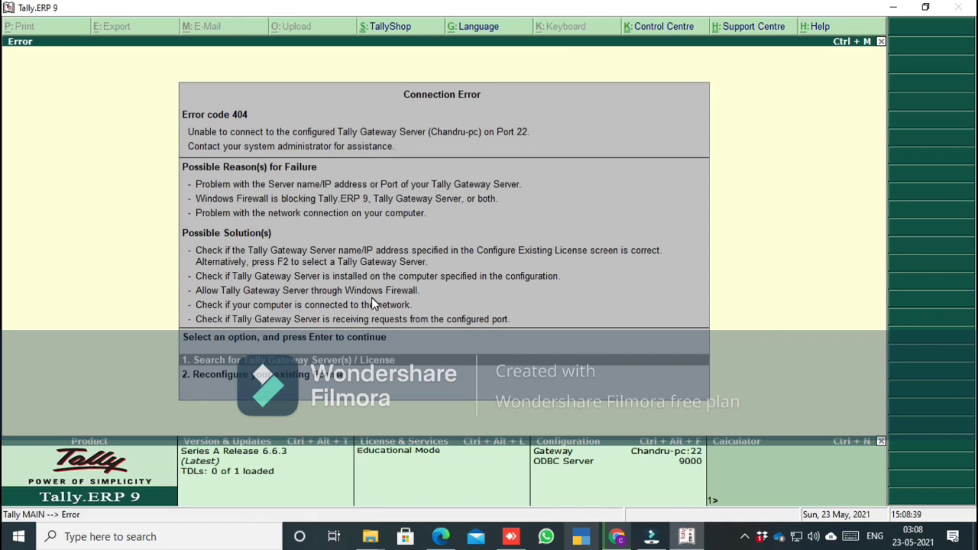
pyautogui.press('Escape')
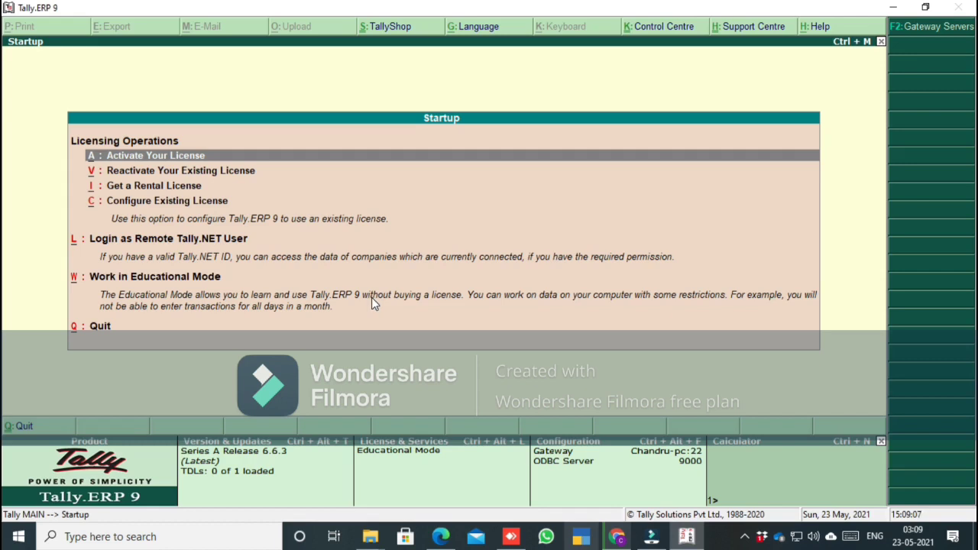
# - Choose Work in Educational Mode from the Tally.ERP 9 licensing options
pyautogui.press('Down')
pyautogui.press('Up')
pyautogui.press('Down')
pyautogui.press('Down')
pyautogui.press('Down')
pyautogui.press('Down')
pyautogui.press('Down')
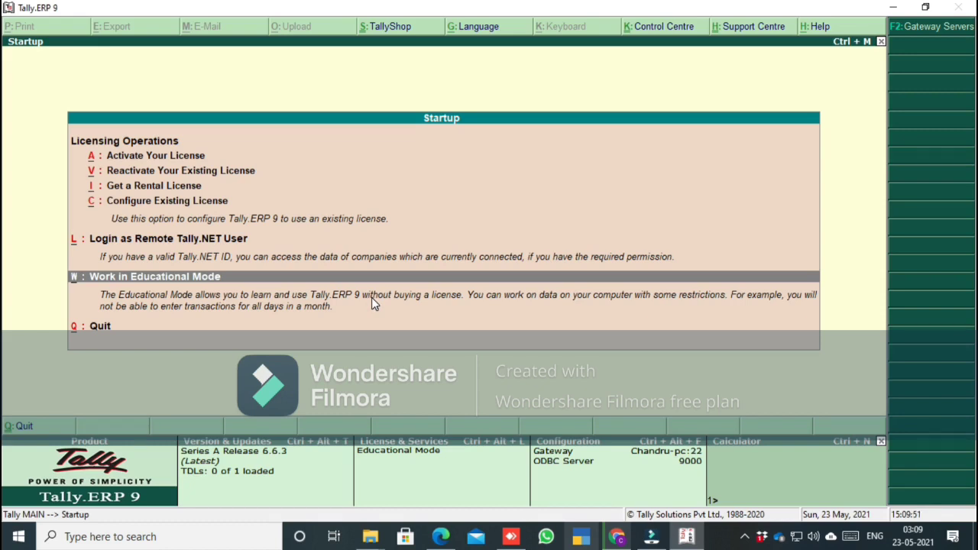
pyautogui.click(372, 300)
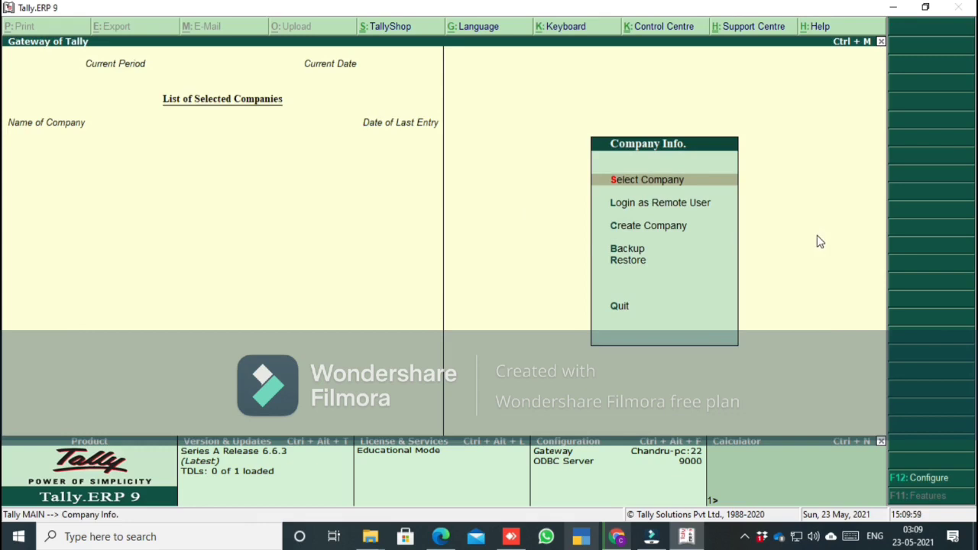
# - Choose Create Company and confirm the D:\Tally.ERP9\Data directory before the Name field
pyautogui.press('Down')
pyautogui.press('Down')
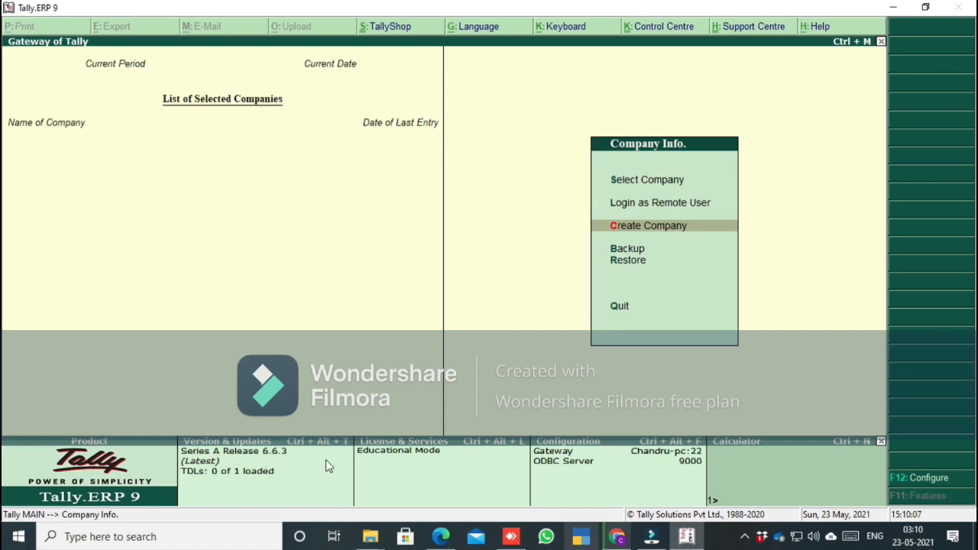
pyautogui.click(654, 243)
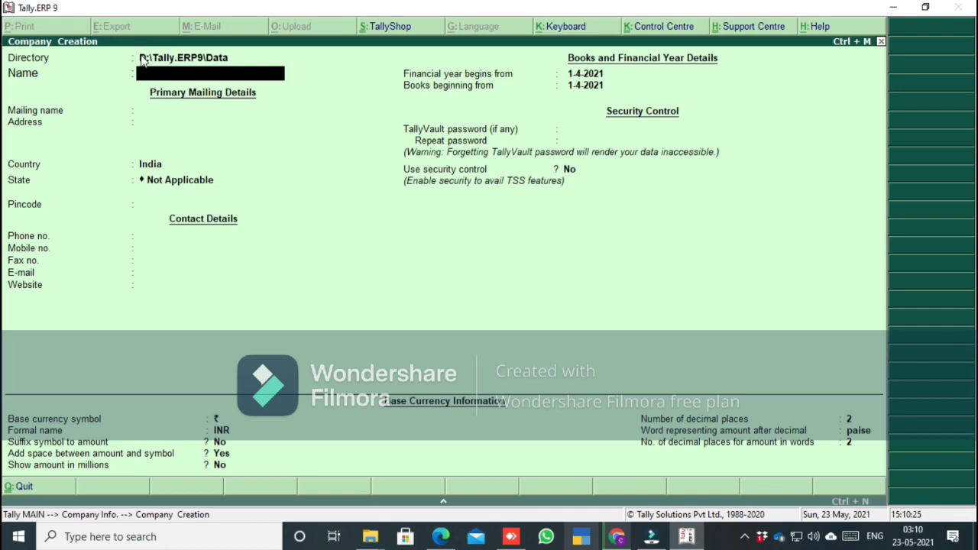
pyautogui.press('BackSpace')
pyautogui.press('Return')
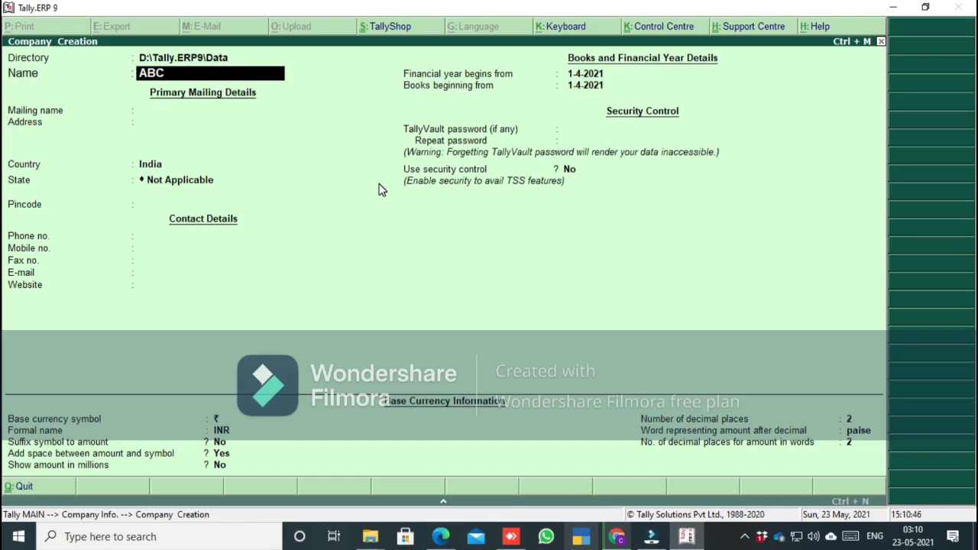
# - Rename the company to 'ABC & Co' and enter Coimbatore as its address
pyautogui.write('& Co')
pyautogui.press('Return')
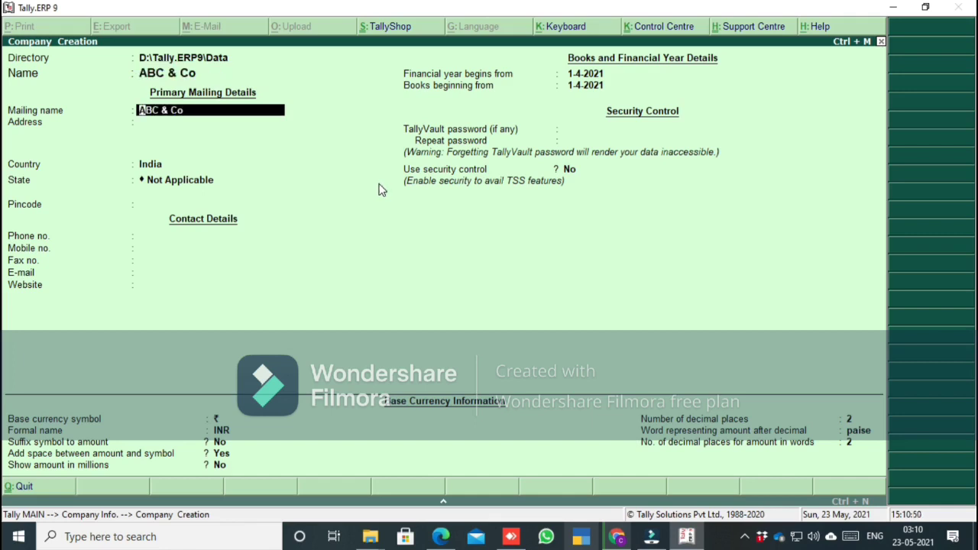
pyautogui.press('Up')
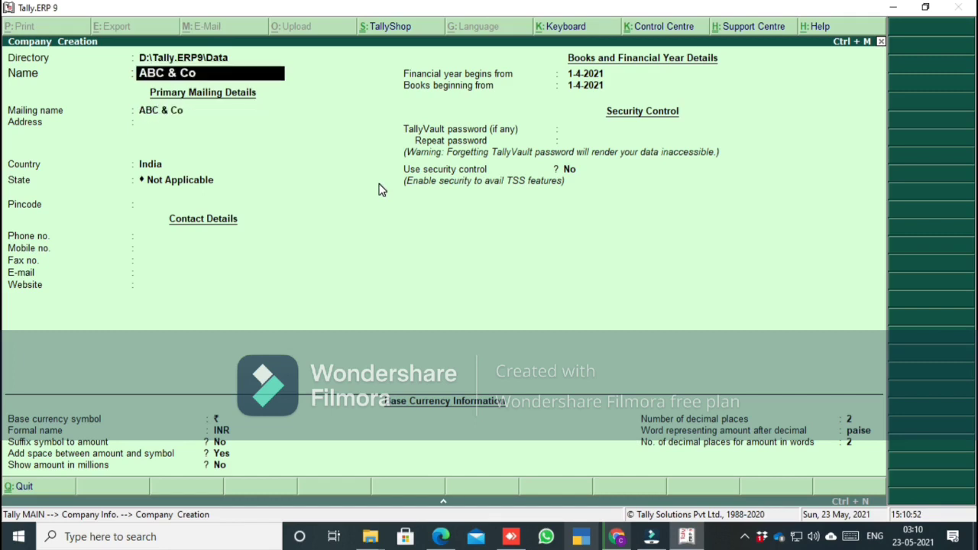
pyautogui.press('Return')
pyautogui.press('Return')
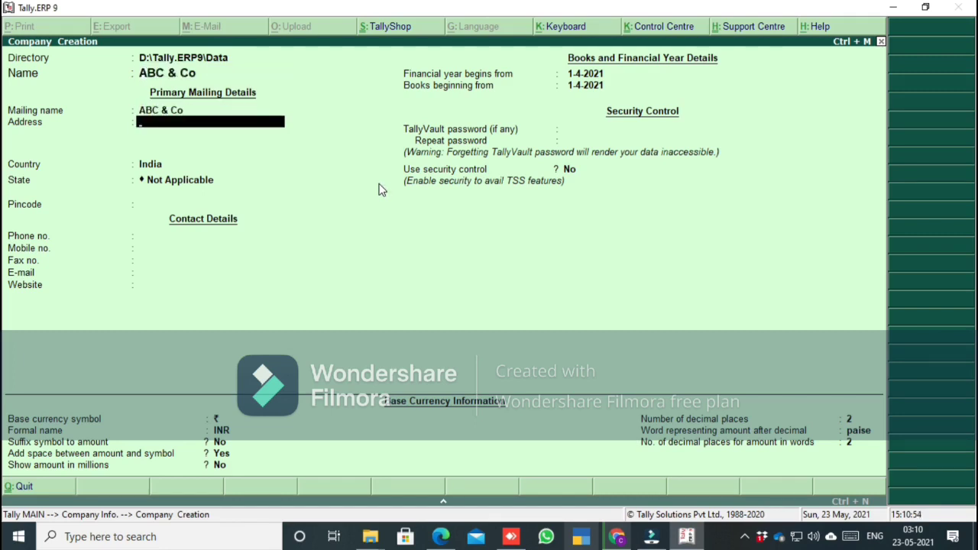
pyautogui.write('Coimbatore')
pyautogui.press('Return')
pyautogui.press('Return')
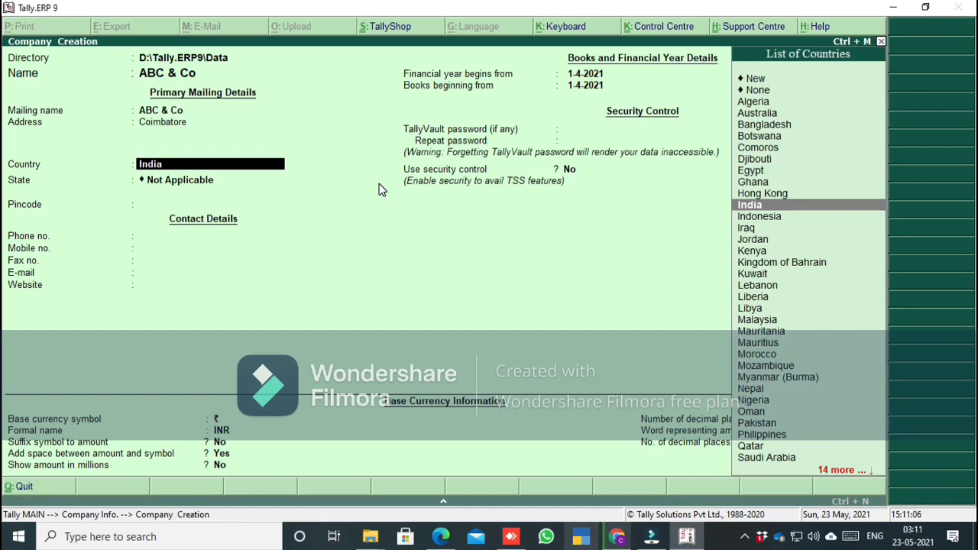
# - Set country India, state Tamil Nadu and pincode 641001, leaving the phone number empty
pyautogui.write('Unit')
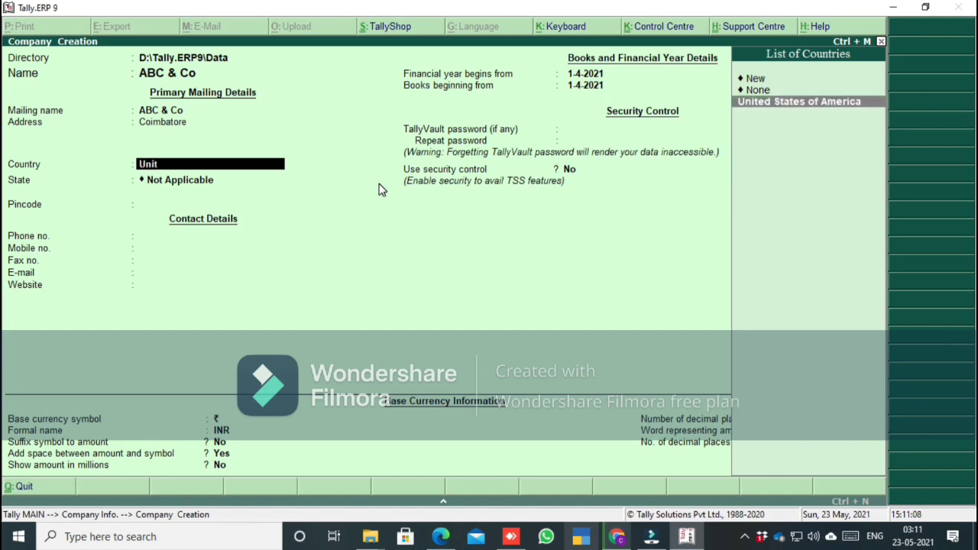
pyautogui.press('Return')
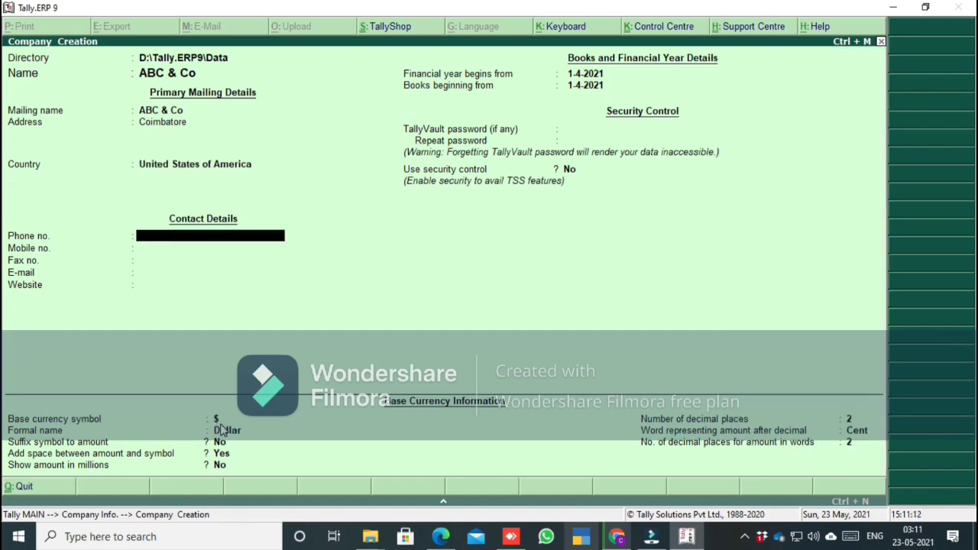
pyautogui.press('BackSpace')
pyautogui.write('Indi')
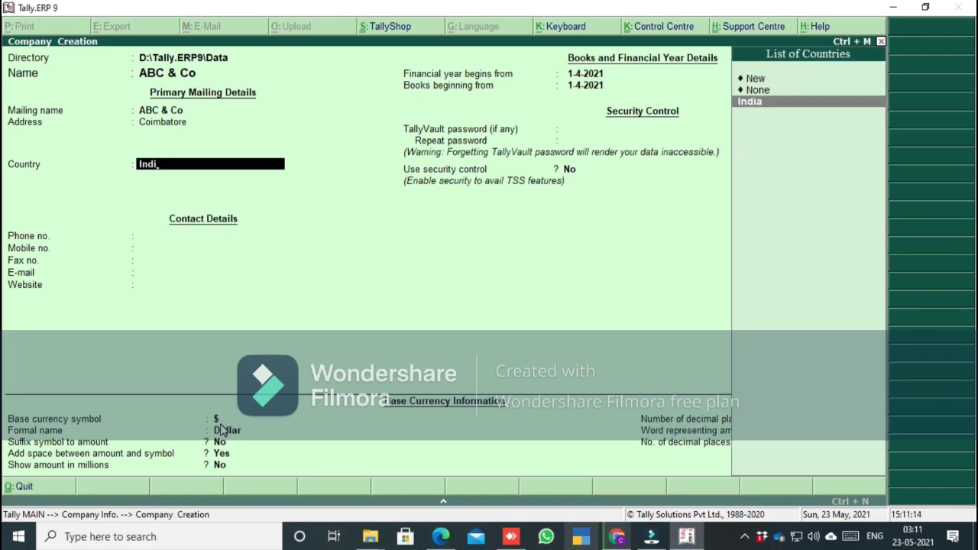
pyautogui.press('Return')
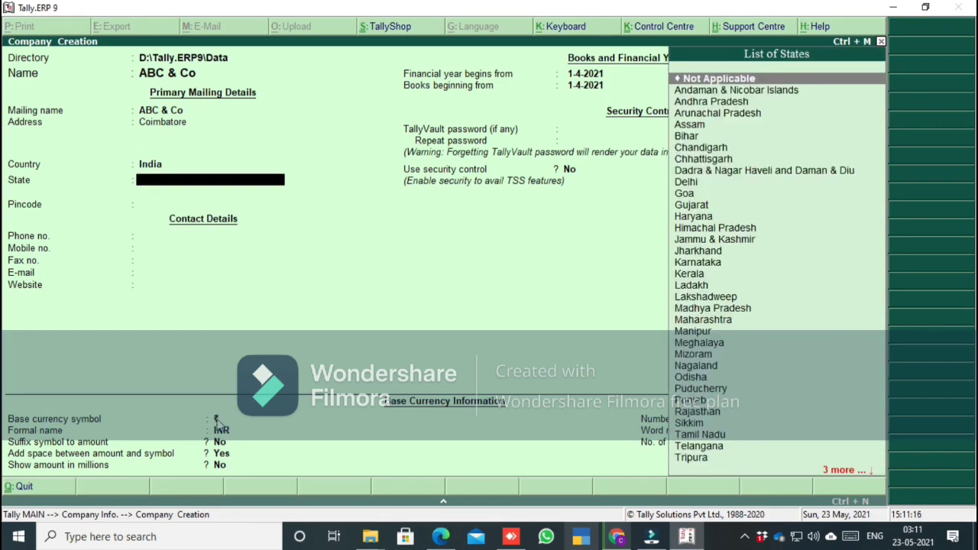
pyautogui.write('ta')
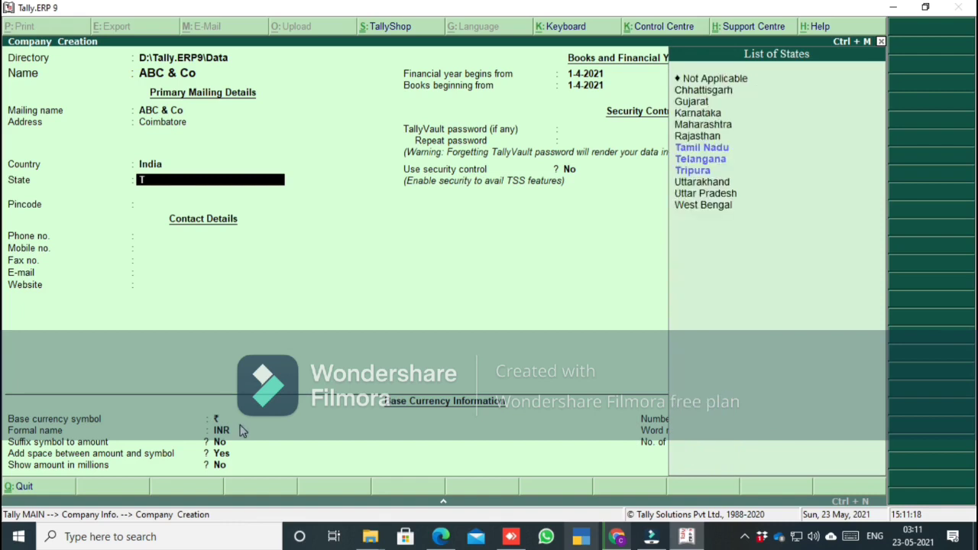
pyautogui.press('Return')
pyautogui.write('641001')
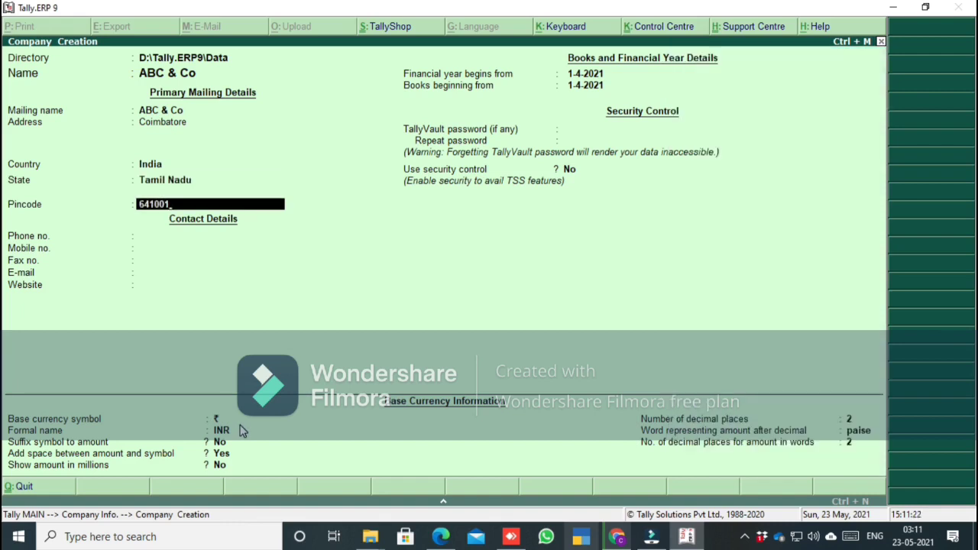
pyautogui.press('Return')
pyautogui.press('Return')
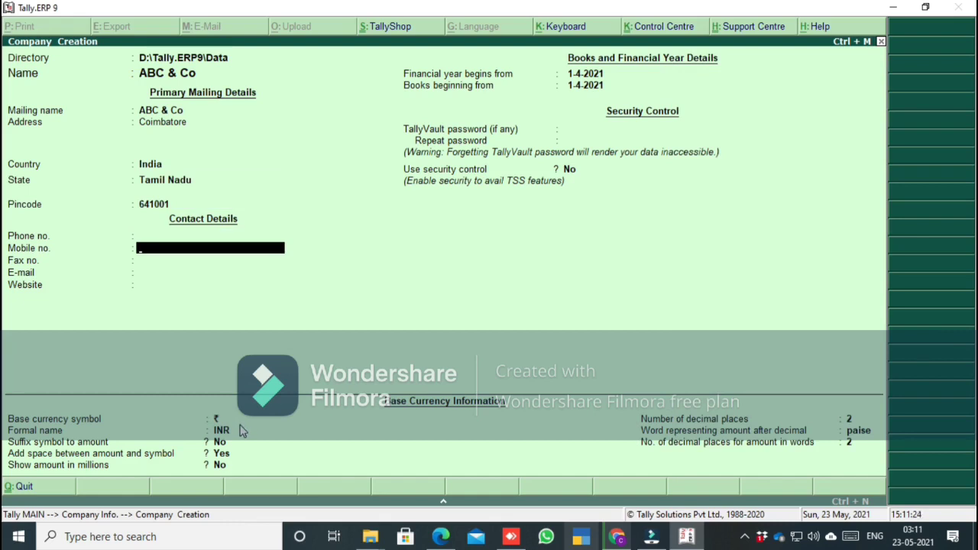
# - Enter the company's mobile number and e-mail address, leaving fax and website empty
pyautogui.write('99999 11111')
pyautogui.press('Return')
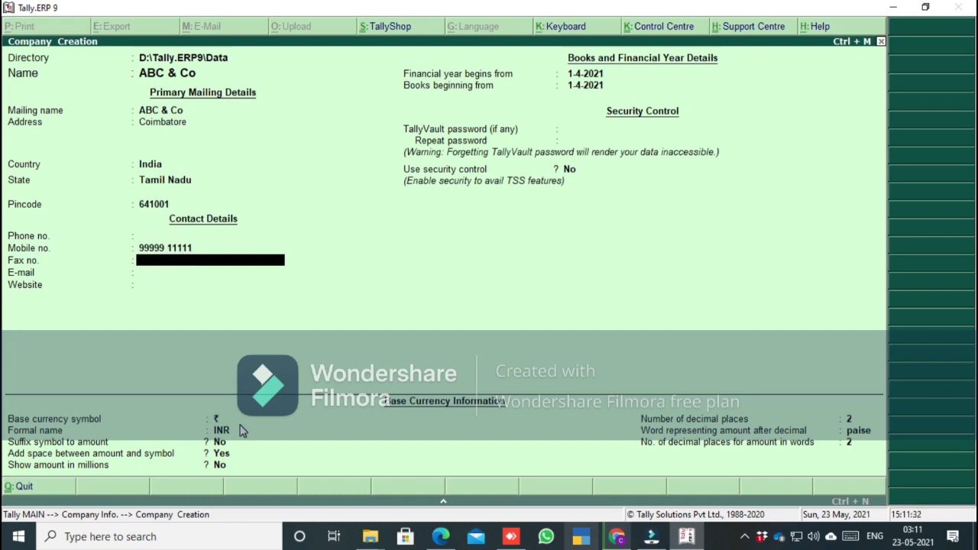
pyautogui.press('Return')
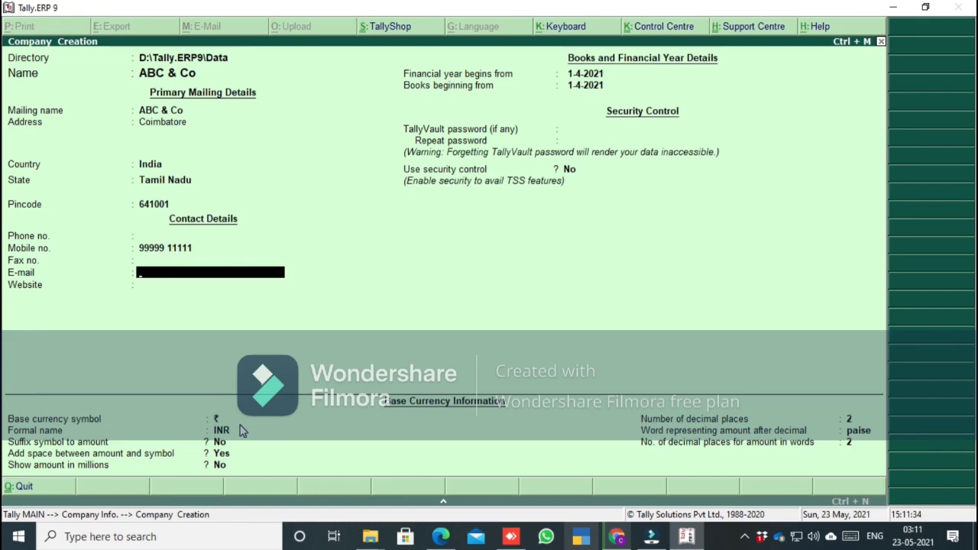
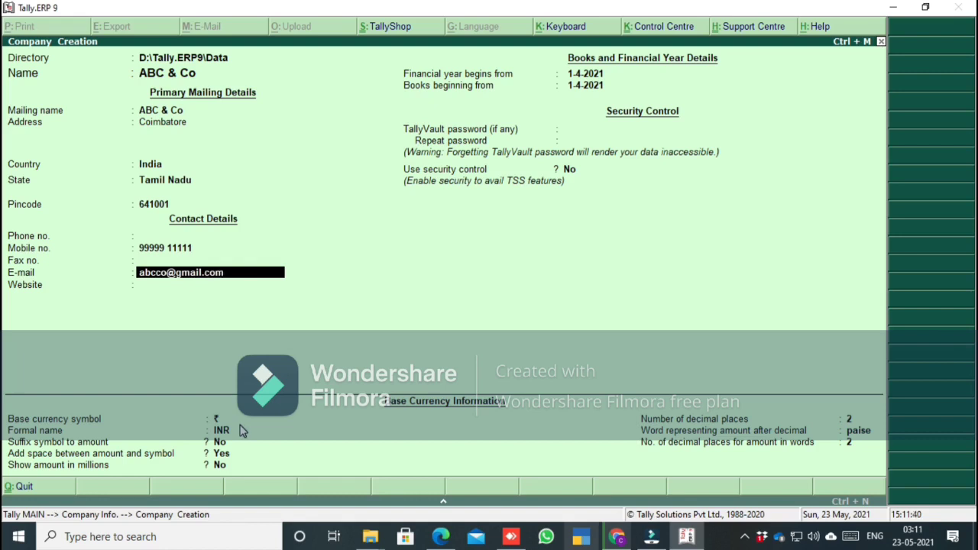
pyautogui.press('Return')
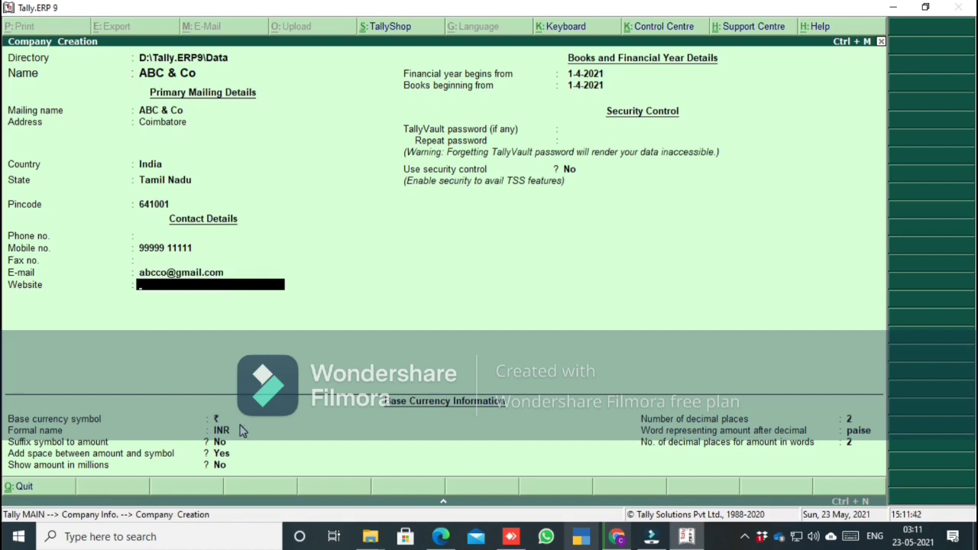
pyautogui.press('Return')
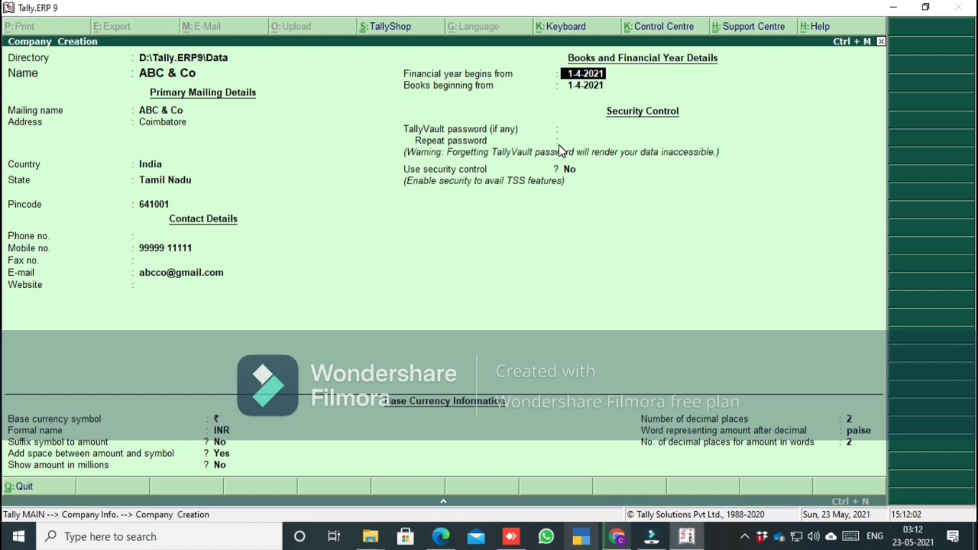
pyautogui.press('Return')
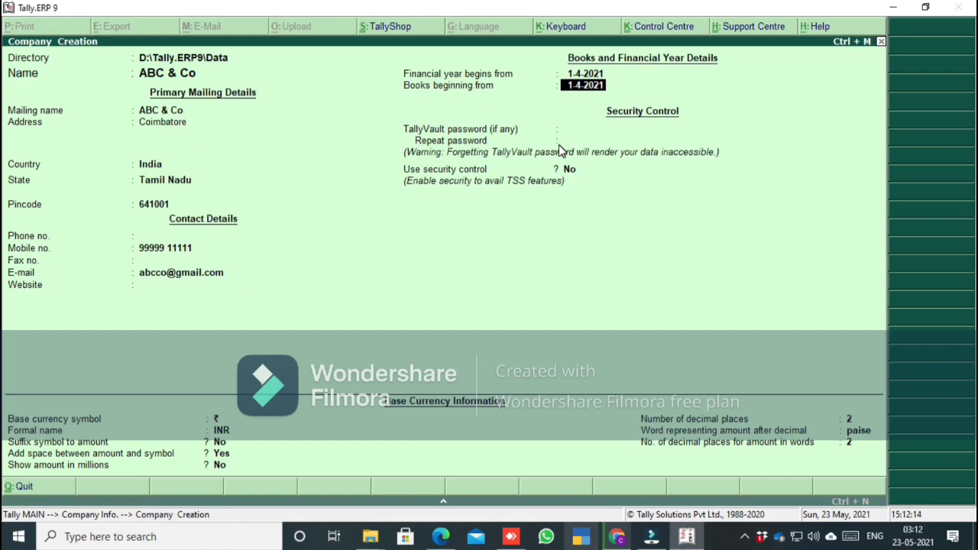
pyautogui.write('1.5.21')
pyautogui.press('Return')
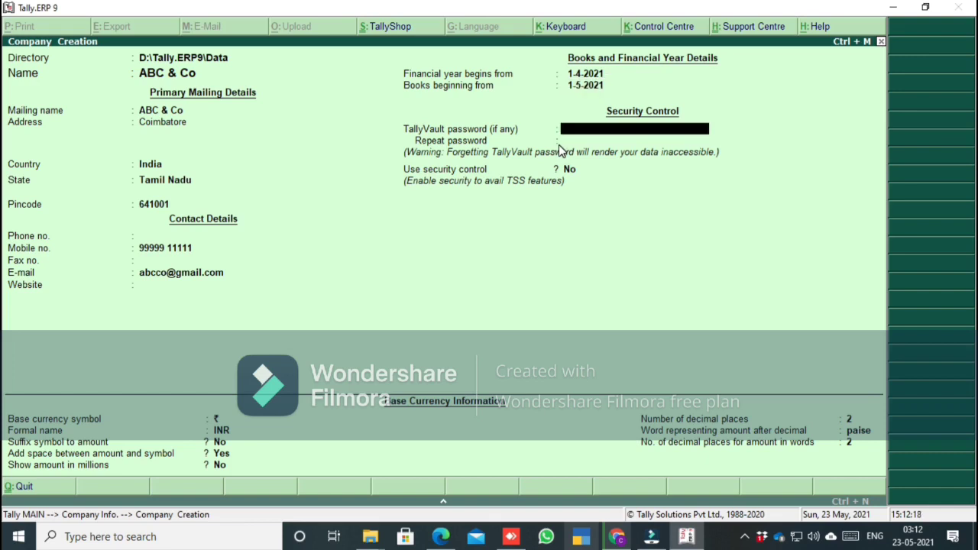
pyautogui.press('BackSpace')
pyautogui.write('1.4')
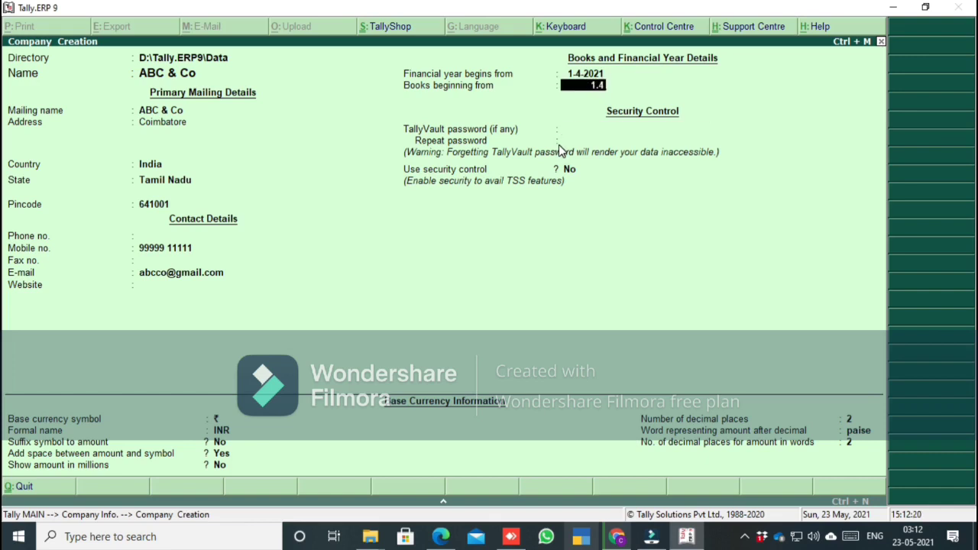
pyautogui.write('.21')
pyautogui.press('Return')
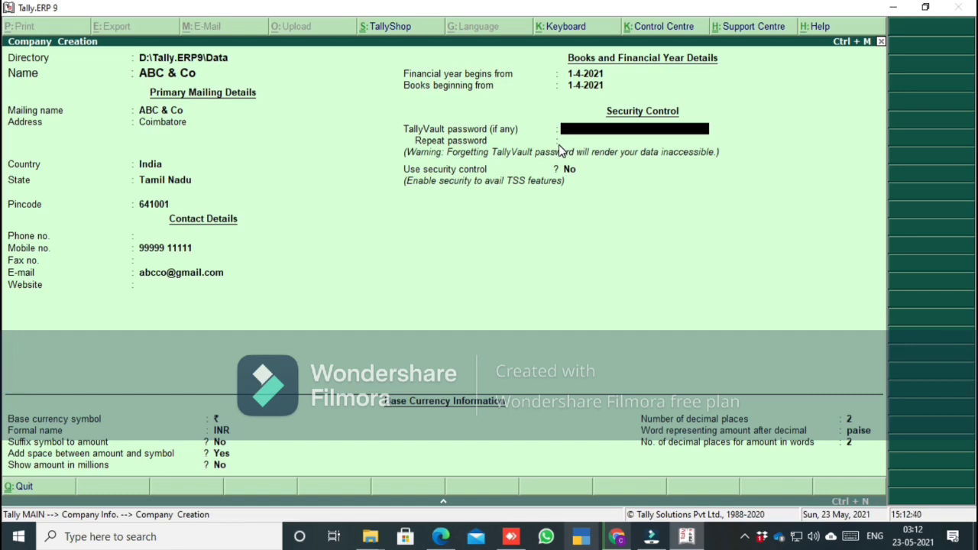
pyautogui.press('Return')
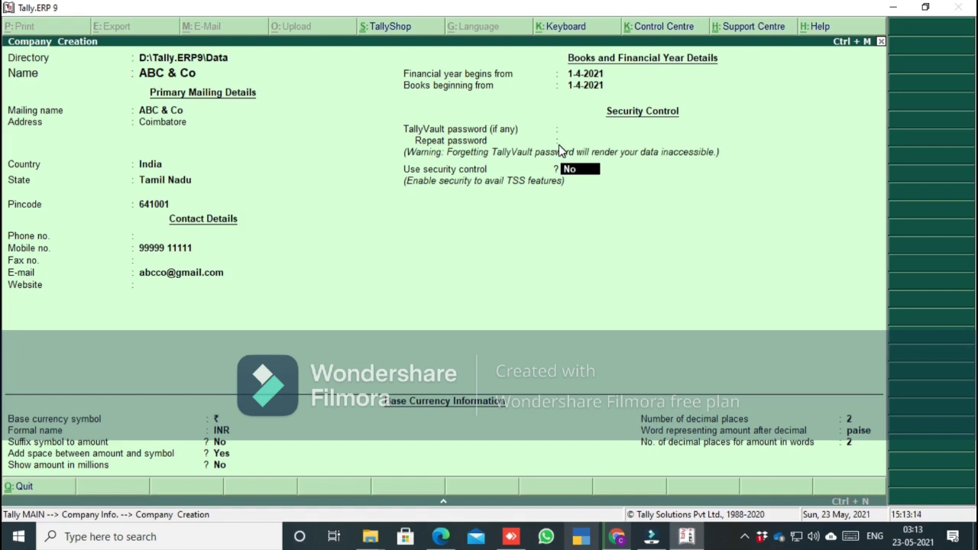
# - Enable security control with administrator 'admin' and a password, and turn on Tally Audit features
pyautogui.press('y')
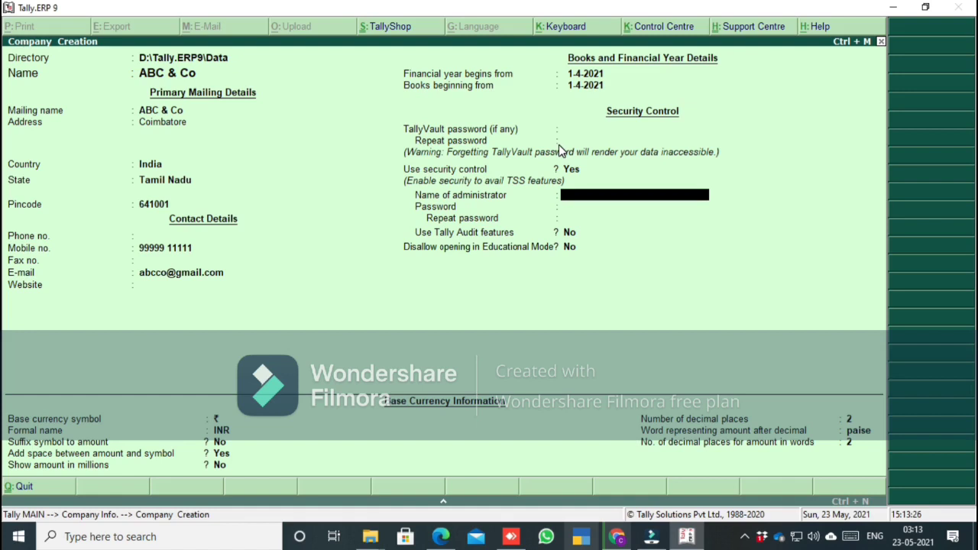
pyautogui.write('admin')
pyautogui.press('Return')
pyautogui.write('**')
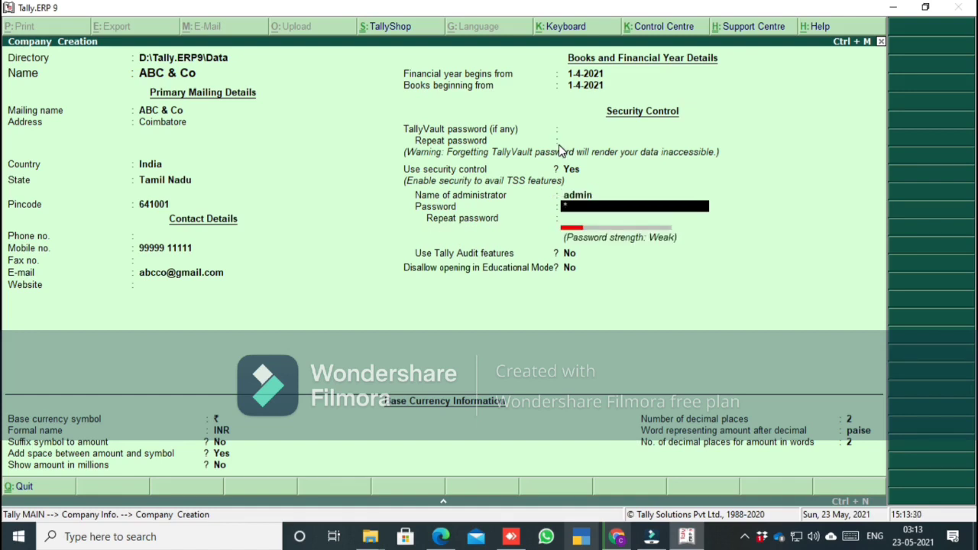
pyautogui.write('***')
pyautogui.press('Return')
pyautogui.write('*****')
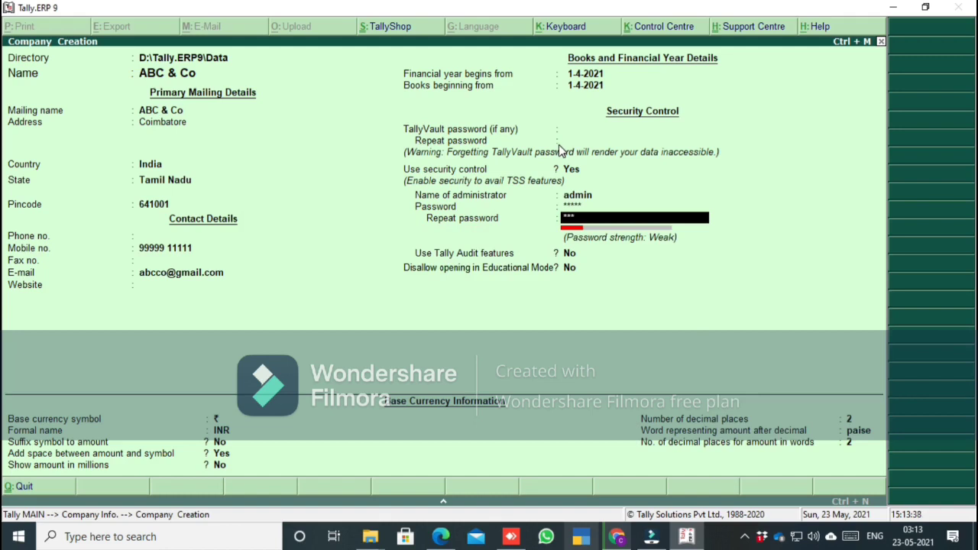
pyautogui.press('Return')
pyautogui.write('****')
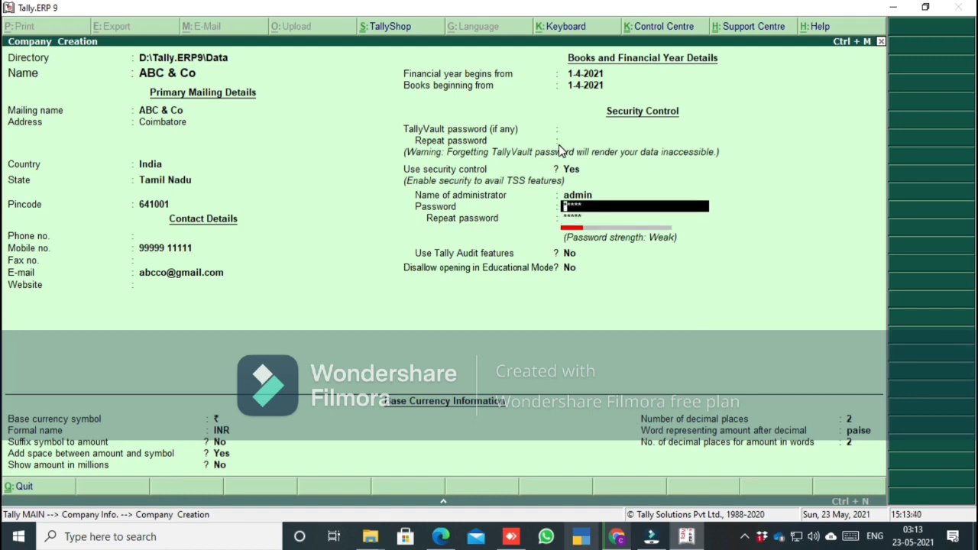
pyautogui.write('*')
pyautogui.press('Return')
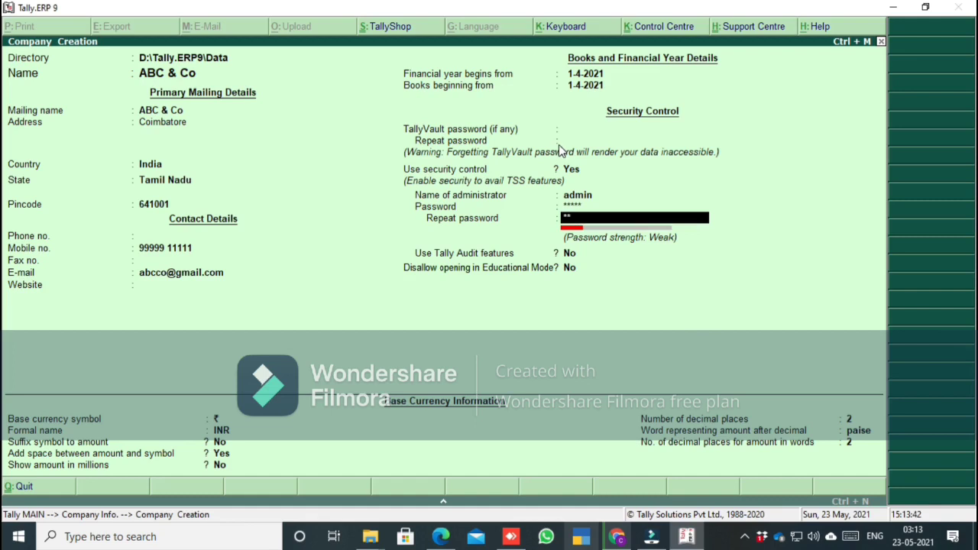
pyautogui.press('Return')
pyautogui.press('Return')
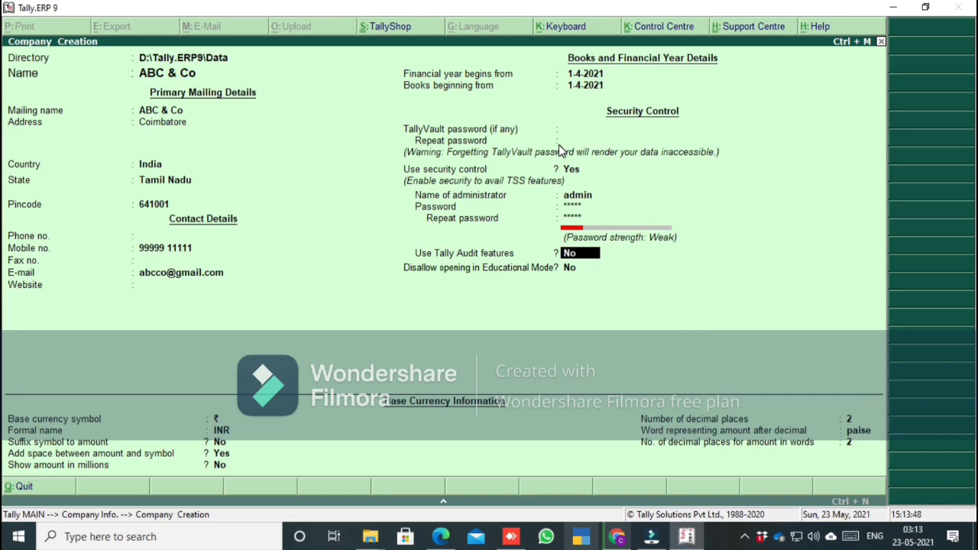
pyautogui.write('y')
pyautogui.press('Return')
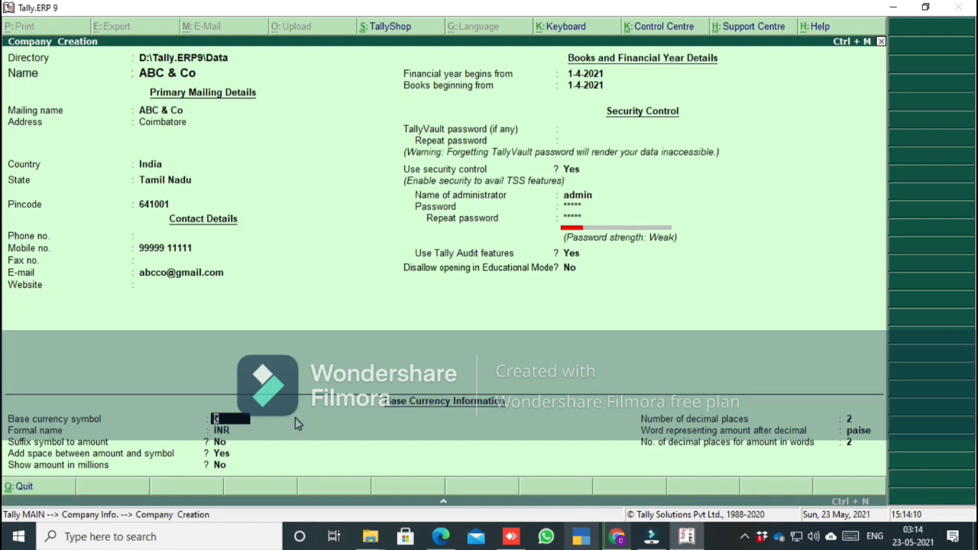
# - Keep the default base currency: ₹, INR, 2 decimals, paise, no millions display
pyautogui.press('Return')
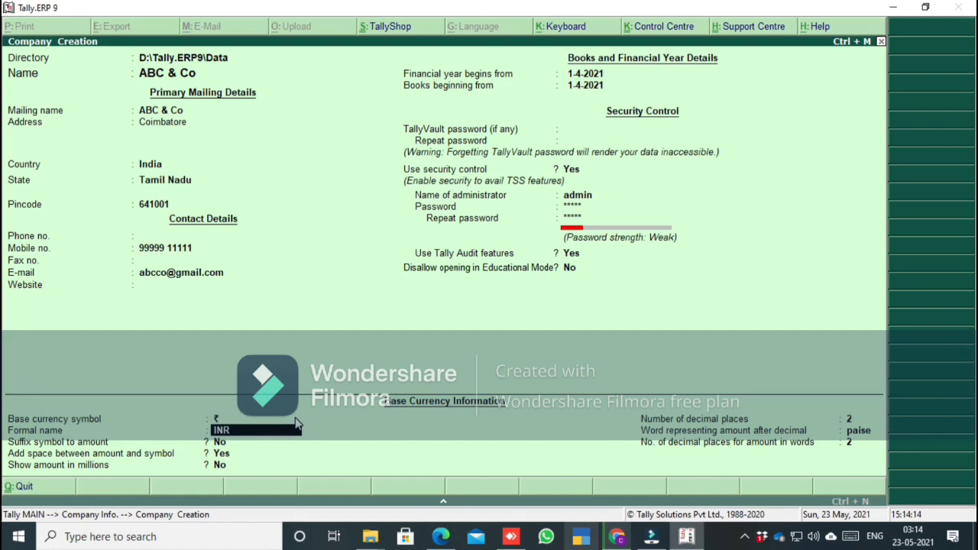
pyautogui.press('Return')
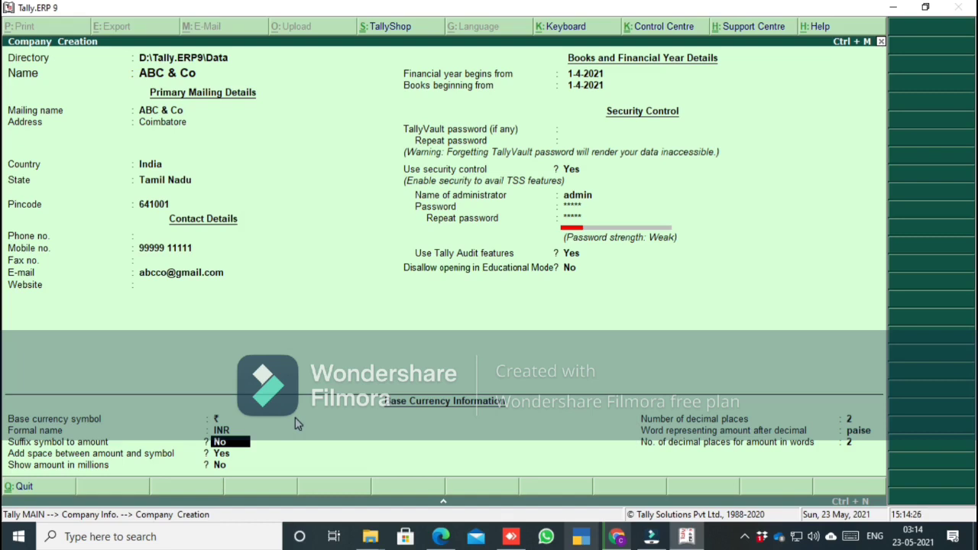
pyautogui.press('Return')
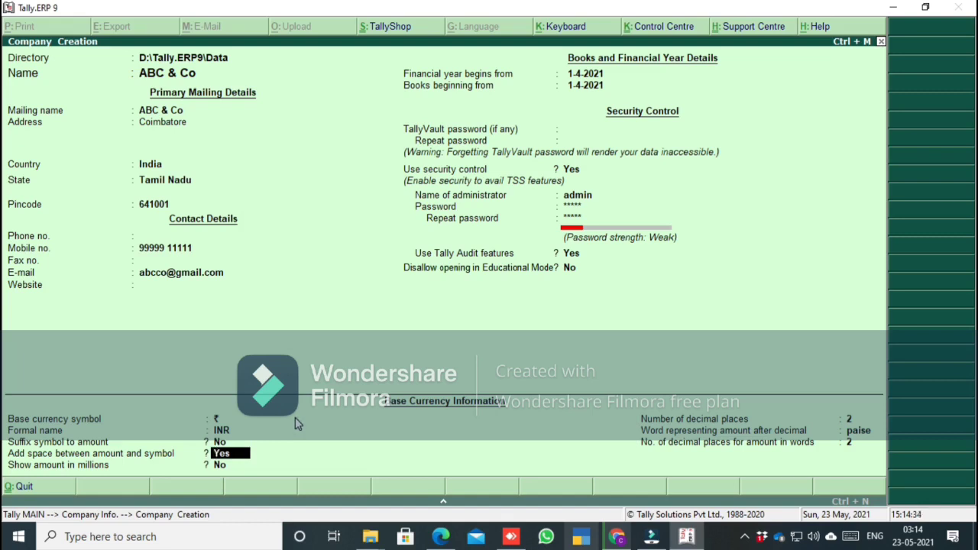
pyautogui.press('Return')
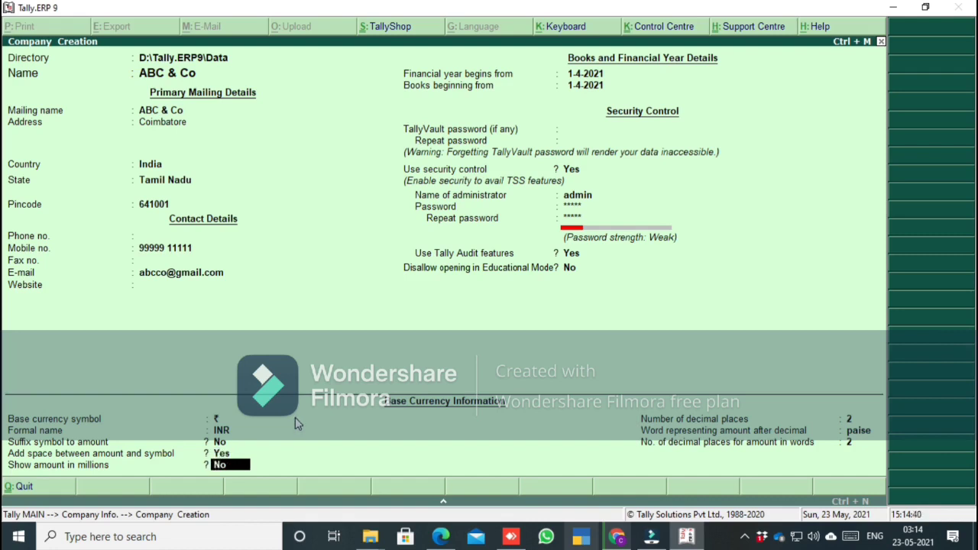
pyautogui.press('Return')
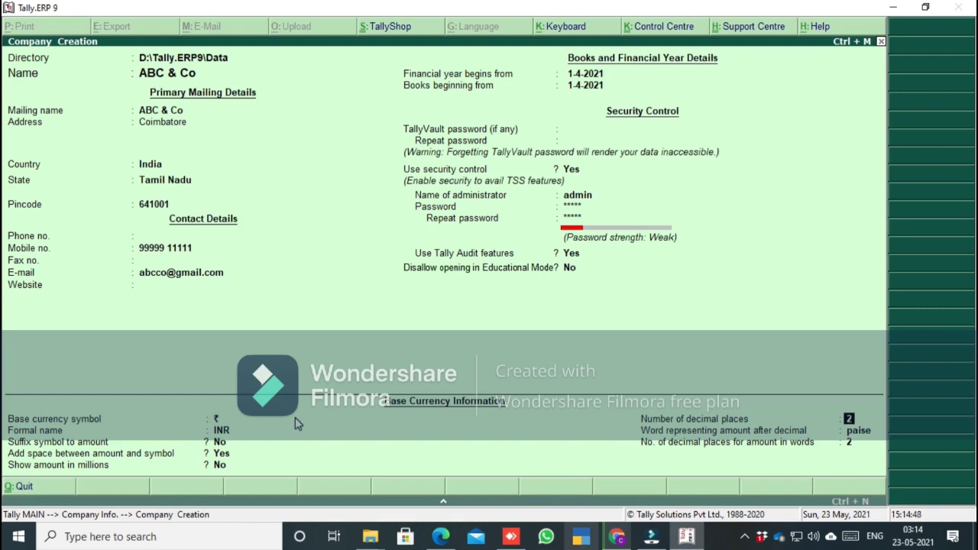
pyautogui.press('Return')
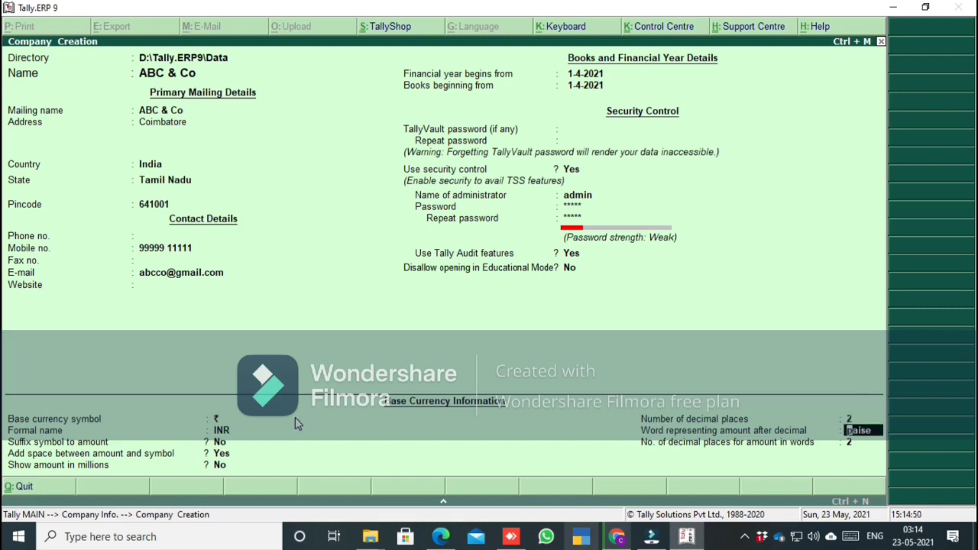
pyautogui.press('Return')
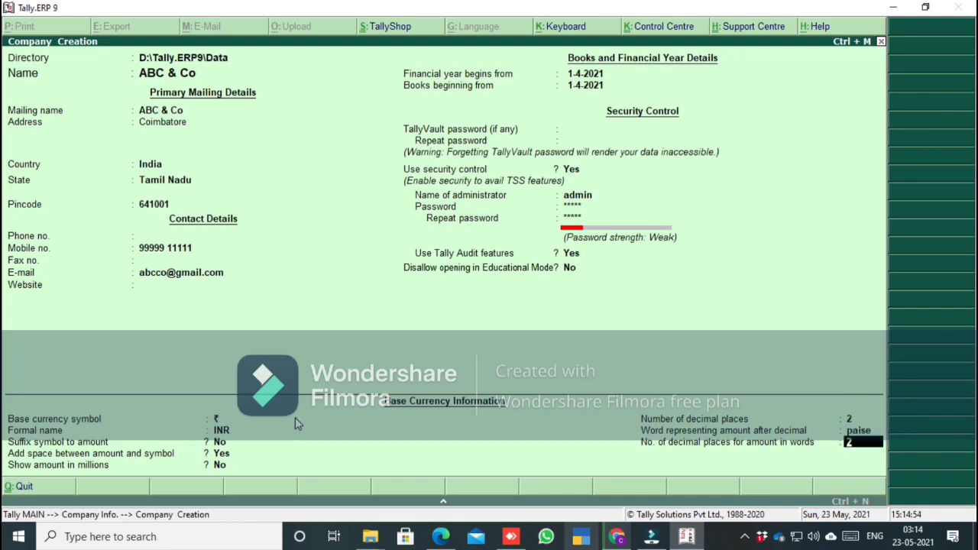
pyautogui.press('Return')
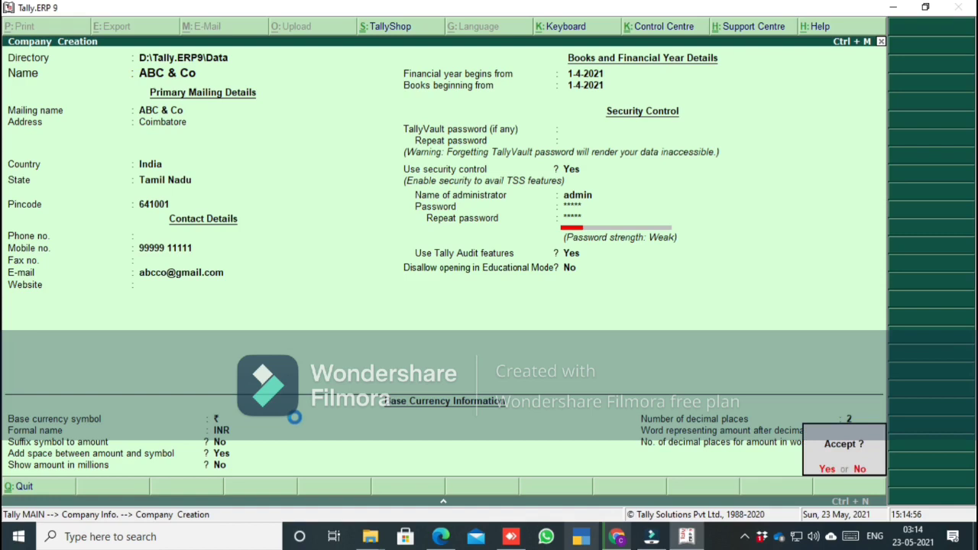
# - Save ABC & Co and log in as user 'admin' with the administrator password
pyautogui.press('Return')
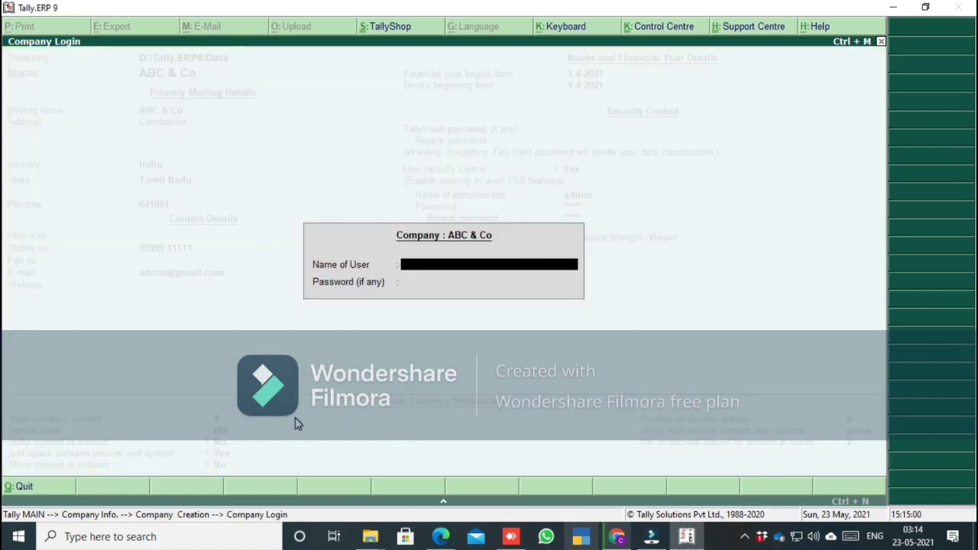
pyautogui.write('admin')
pyautogui.press('Return')
pyautogui.press('Return')
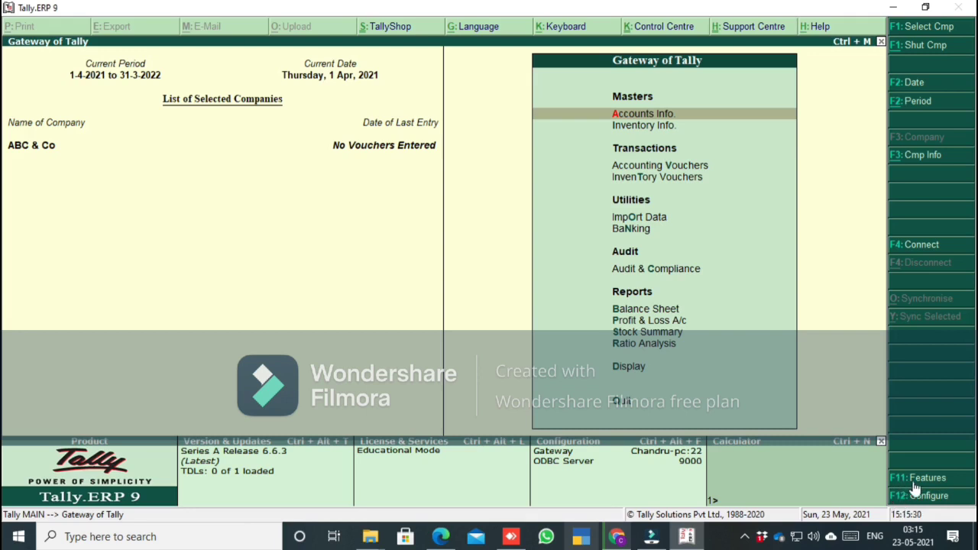
# - Under Statutory & Taxation features, set Enable GST and Set/alter GST details to Yes
pyautogui.click(925, 481)
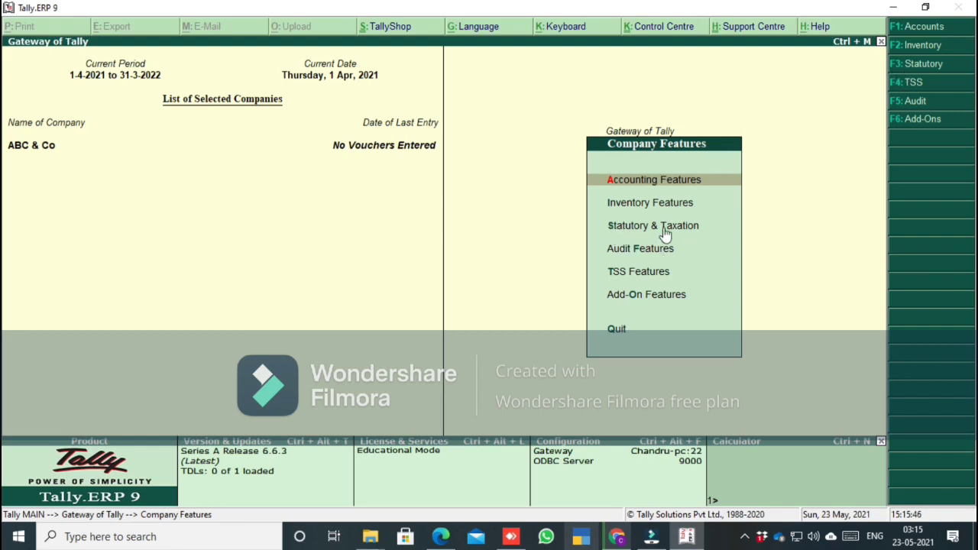
pyautogui.click(626, 226)
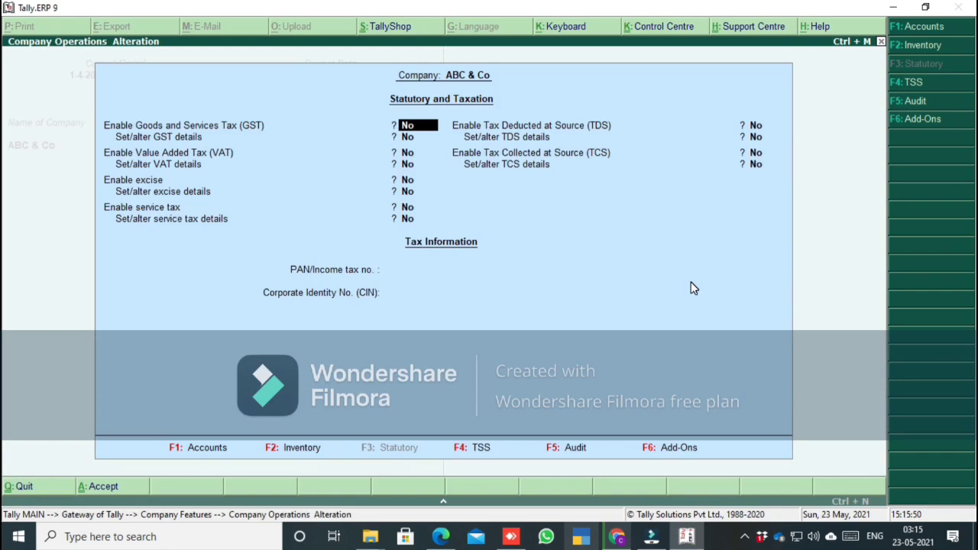
pyautogui.write('y')
pyautogui.press('Return')
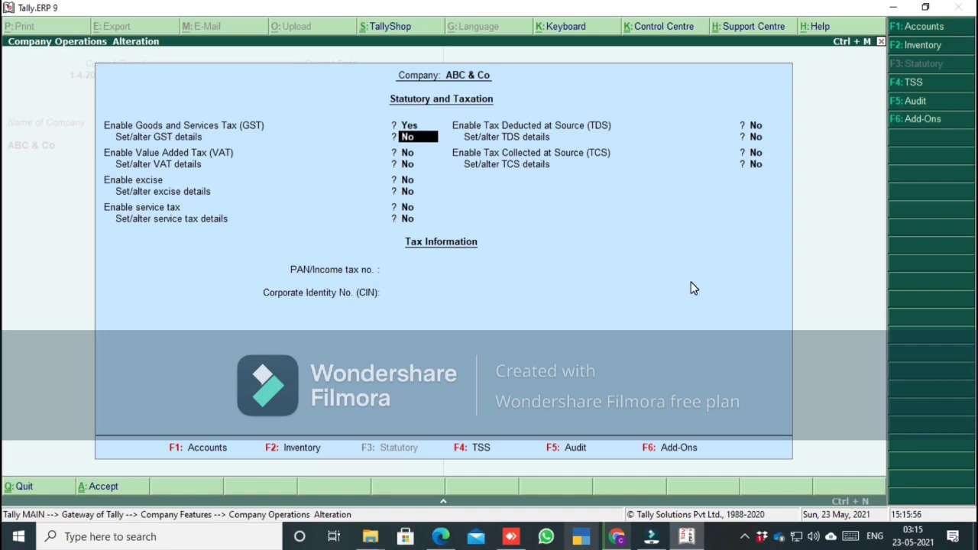
pyautogui.write('y')
pyautogui.press('Return')
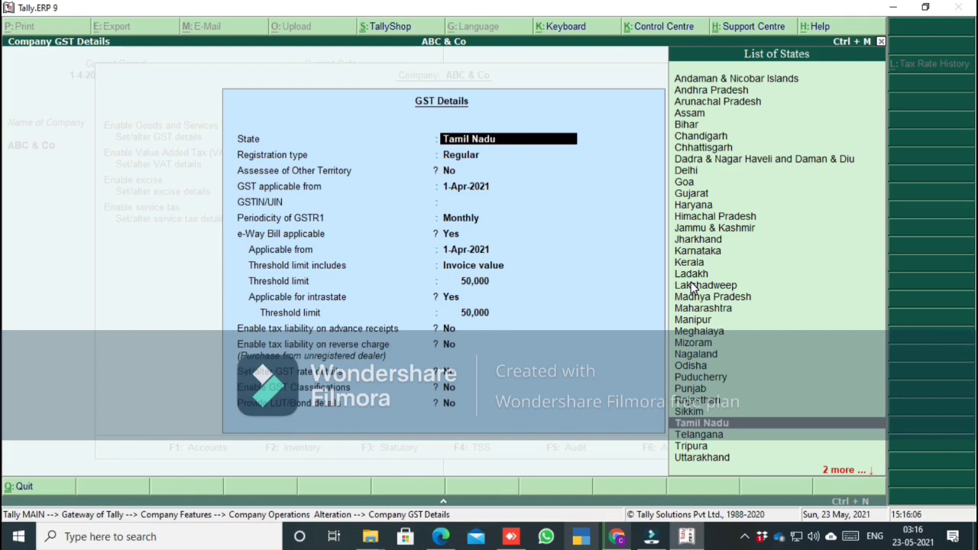
# - Keep Tamil Nadu as GST state, Regular registration, and No for Assessee of Other Territory
pyautogui.press('Return')
pyautogui.press('Return')
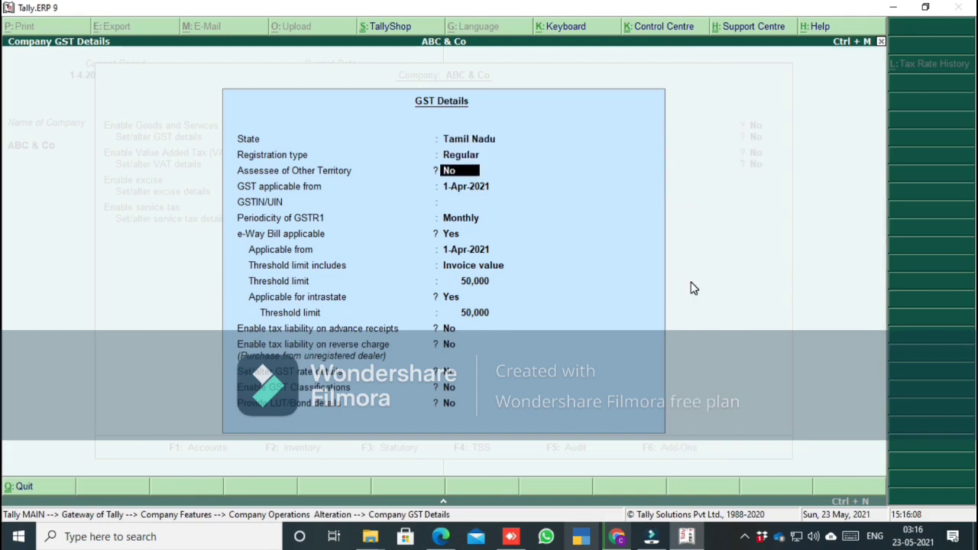
pyautogui.press('BackSpace')
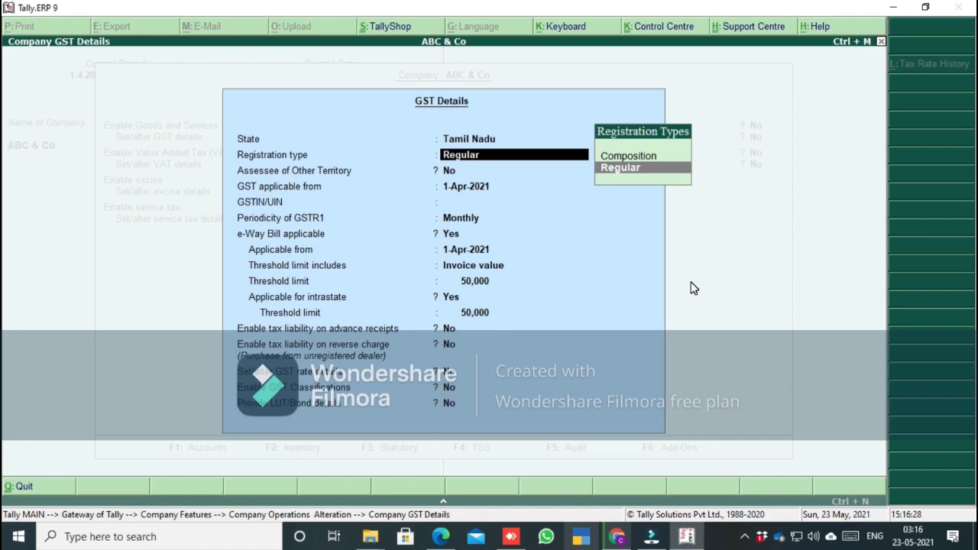
pyautogui.press('Return')
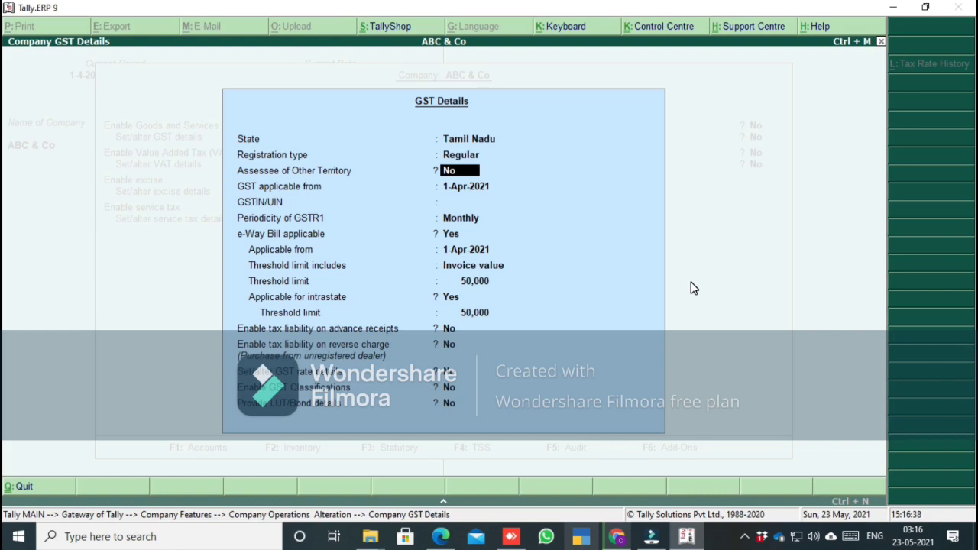
pyautogui.press('Return')
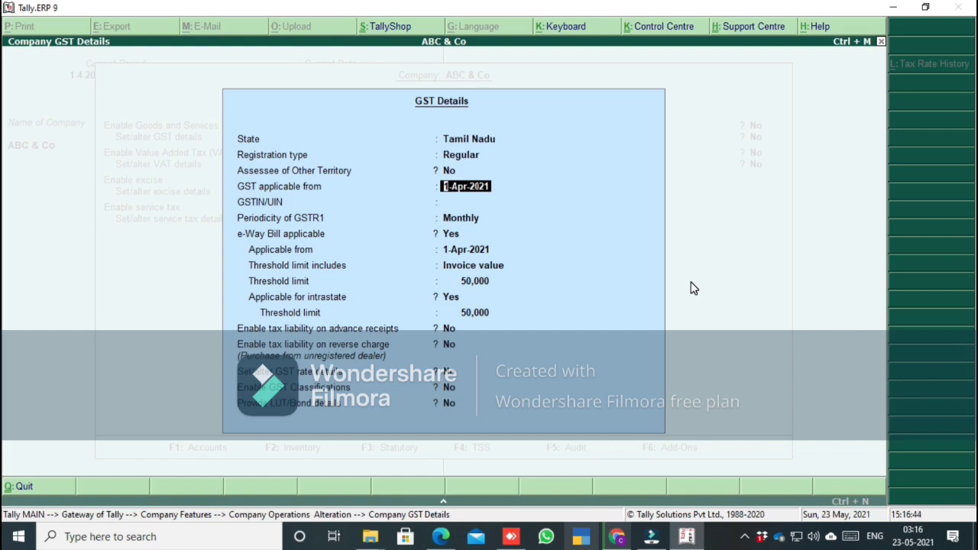
# - Keep GST applicable from 1-Apr-2021 and enter the company's GSTIN, correcting its last character
pyautogui.press('Return')
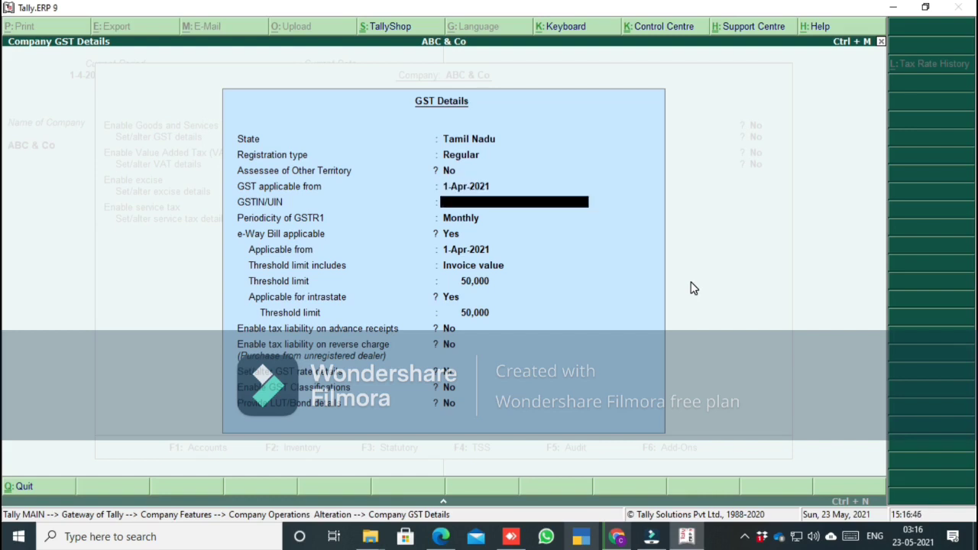
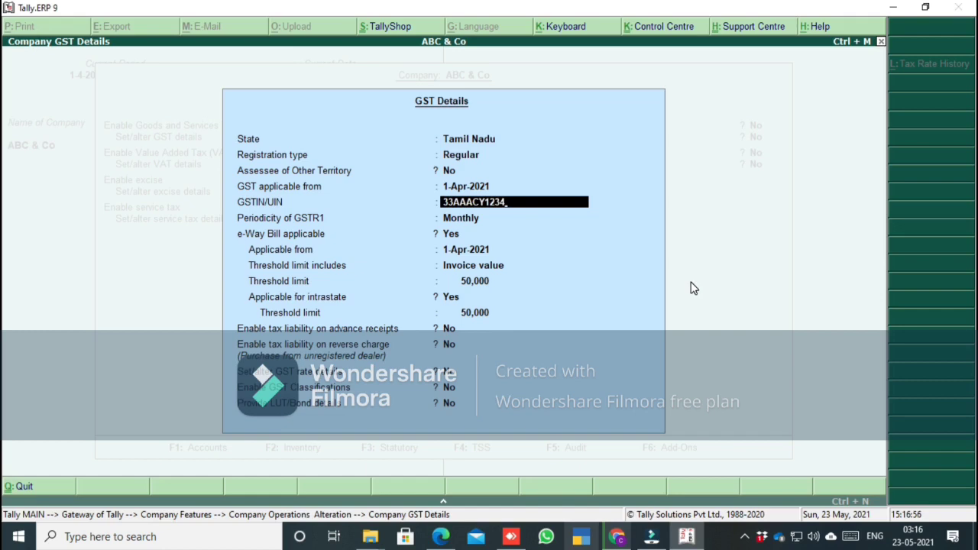
pyautogui.press('Return')
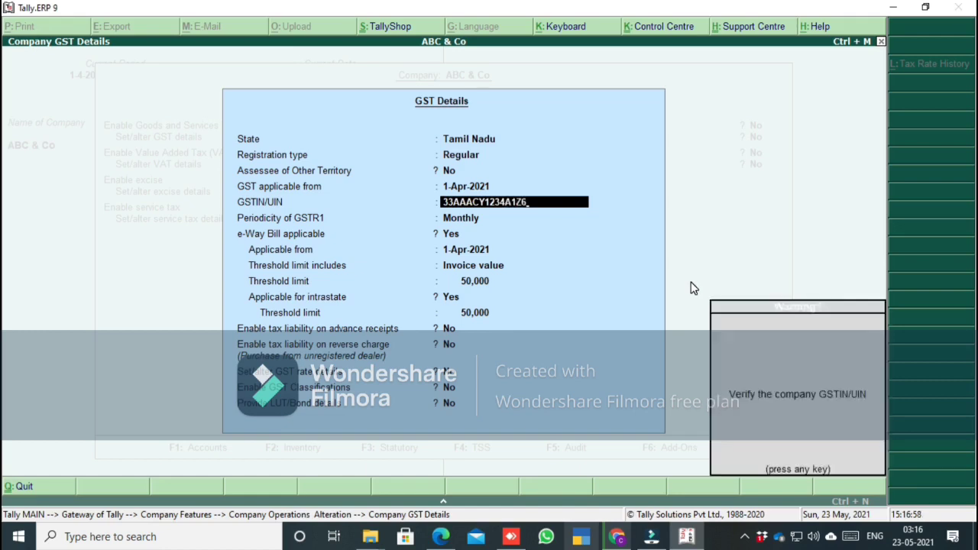
pyautogui.press('Return')
pyautogui.press('BackSpace')
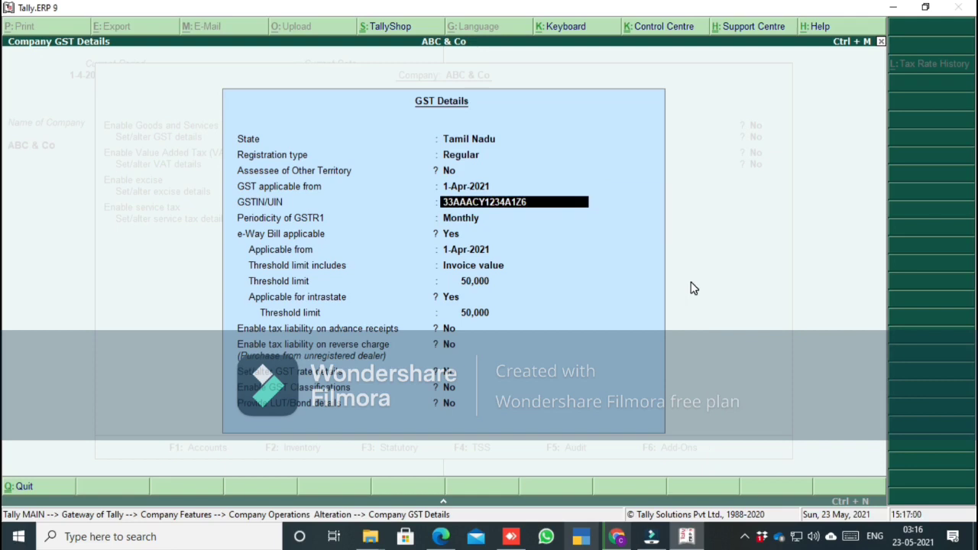
pyautogui.press('BackSpace')
pyautogui.write('1')
pyautogui.press('Return')
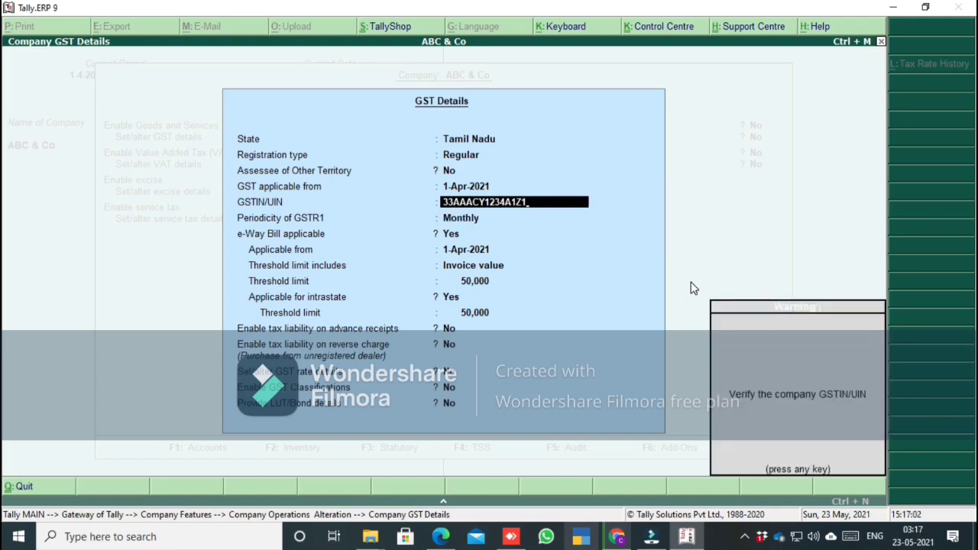
pyautogui.press('Return')
pyautogui.press('BackSpace')
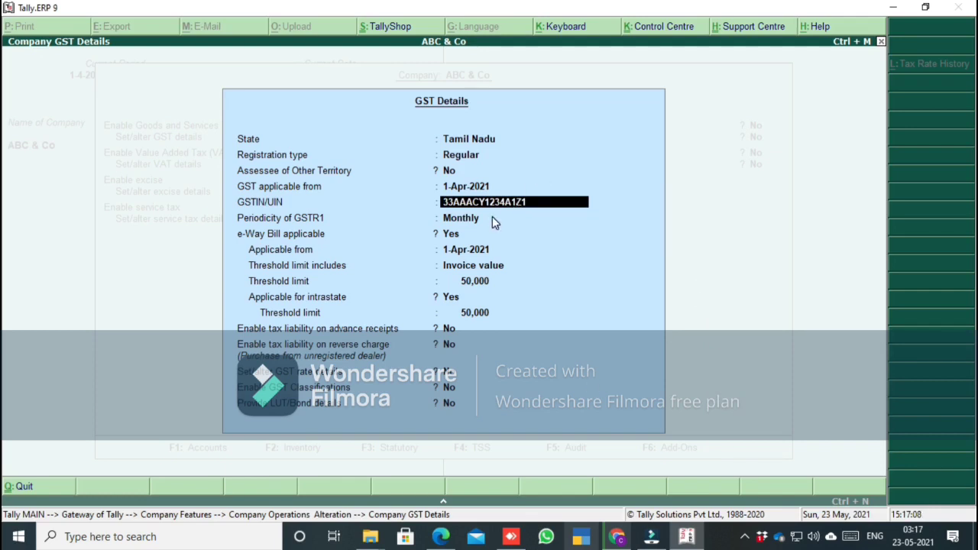
pyautogui.press('Return')
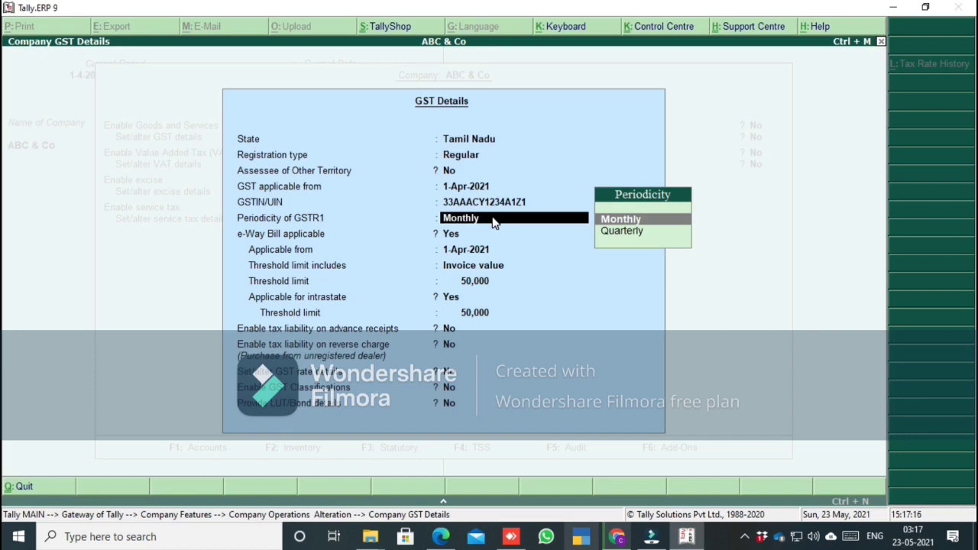
# - Keep monthly GSTR1 and e-Way Bill from 1-Apr-2021 on invoice value with 50,000 thresholds
pyautogui.press('Return')
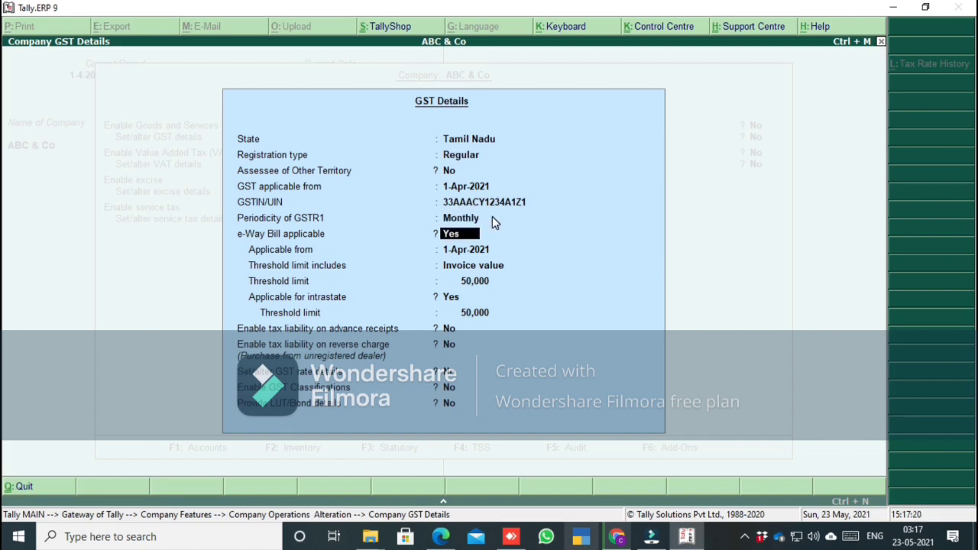
pyautogui.press('Return')
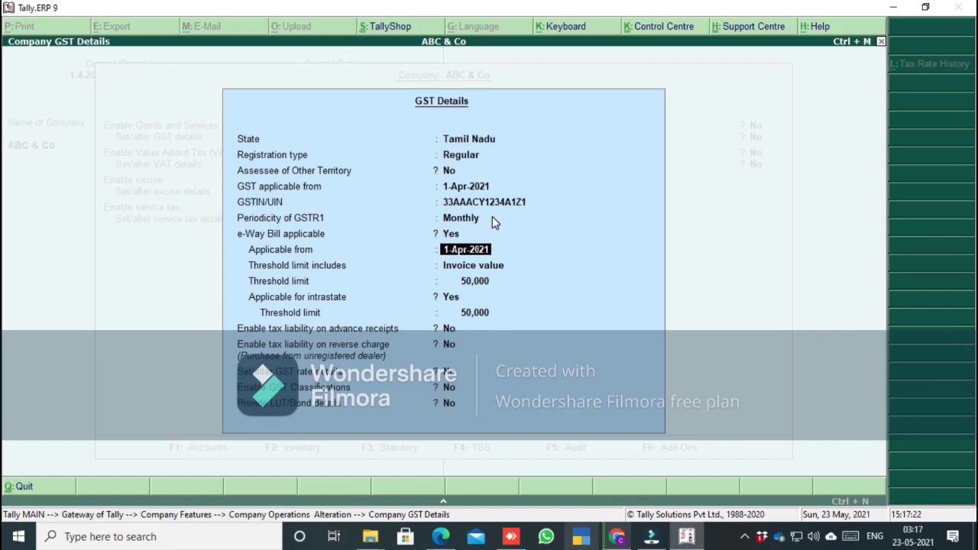
pyautogui.press('Return')
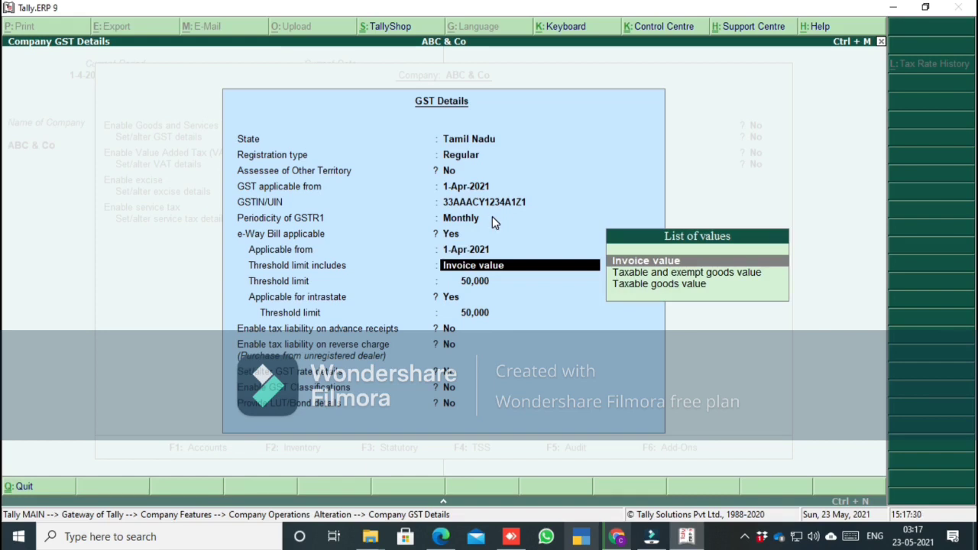
pyautogui.press('Return')
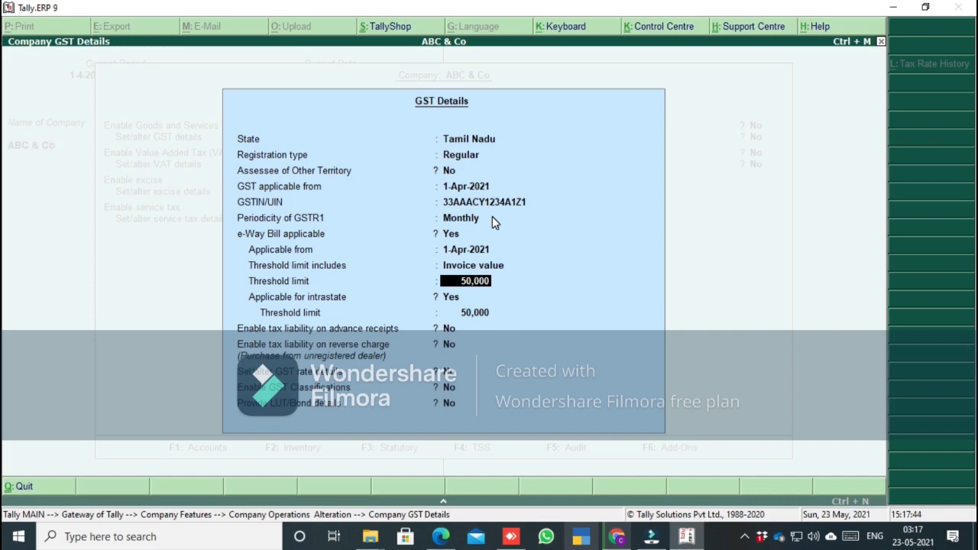
pyautogui.press('Return')
pyautogui.press('Return')
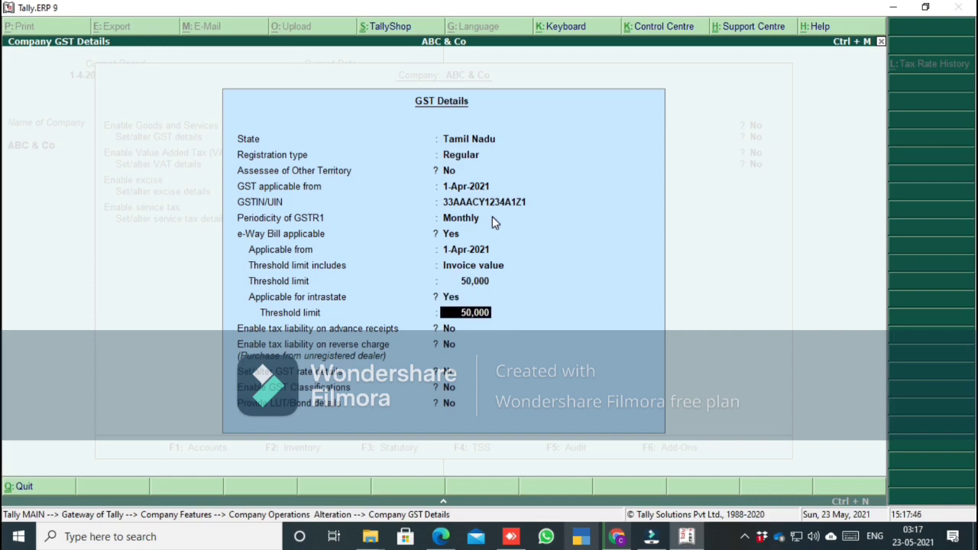
pyautogui.press('Return')
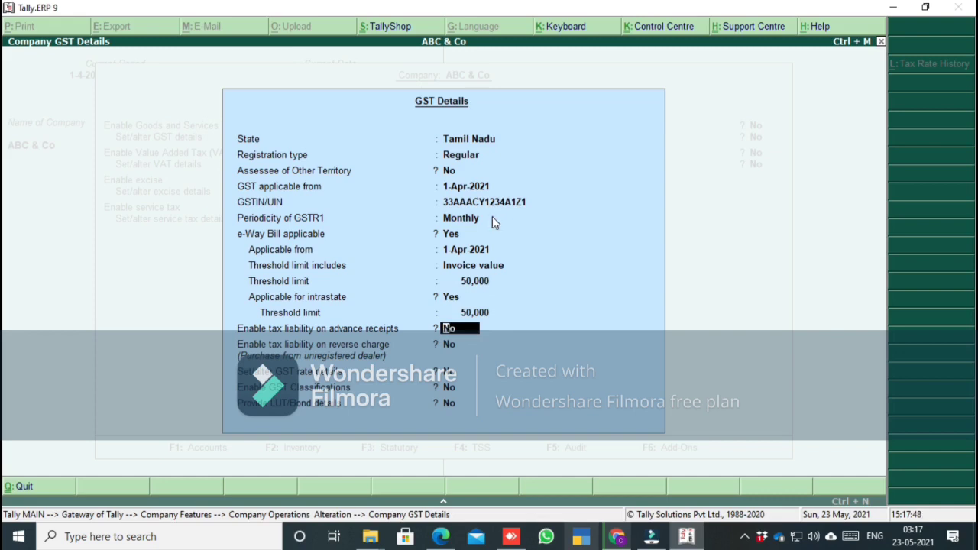
pyautogui.press('Return')
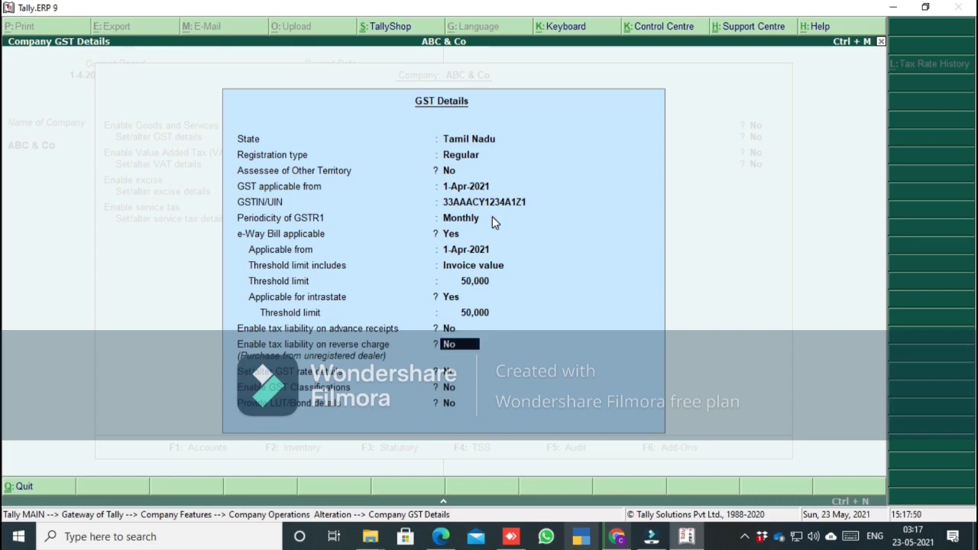
pyautogui.press('Return')
pyautogui.press('Return')
pyautogui.press('Return')
pyautogui.press('Return')
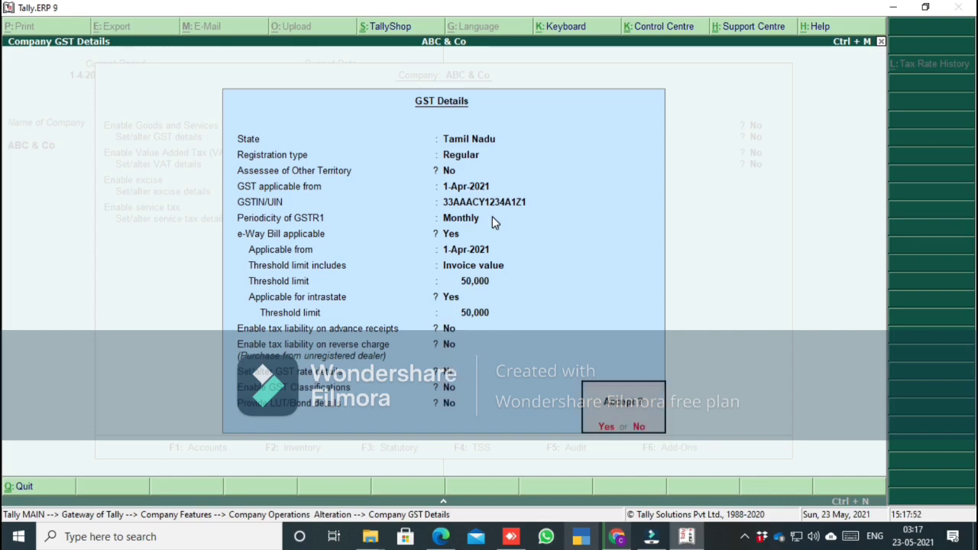
pyautogui.press('Return')
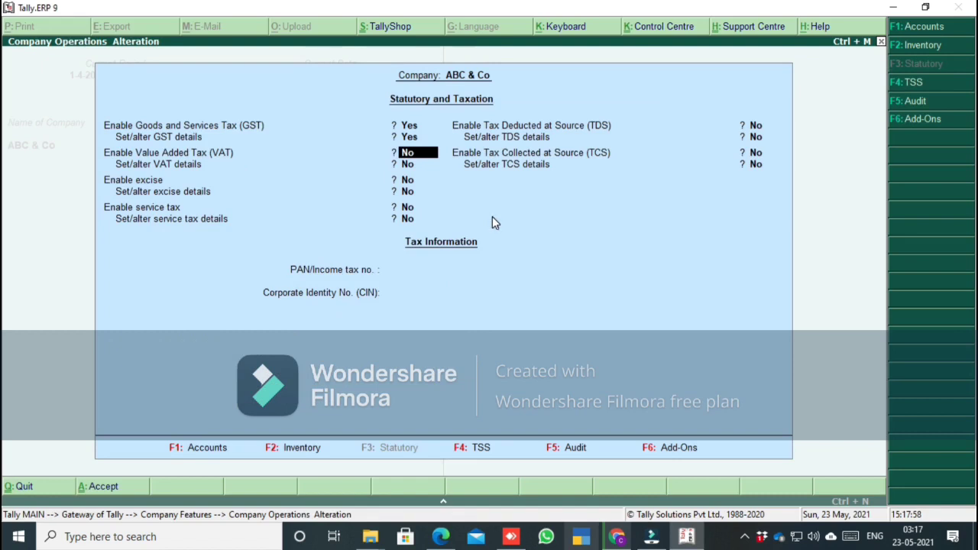
# - Leave VAT, excise, service tax, TDS and TCS off, PAN and CIN empty, and accept
pyautogui.press('Return')
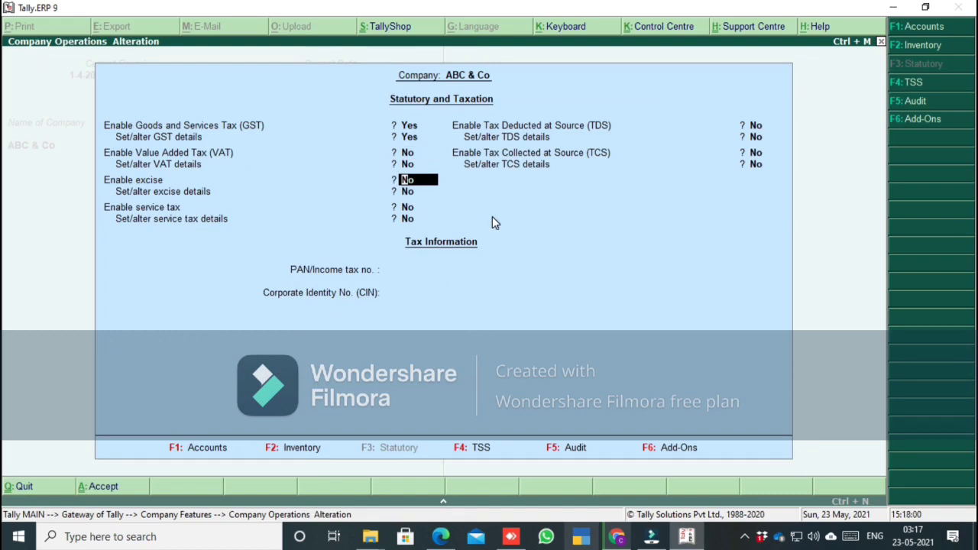
pyautogui.press('Return')
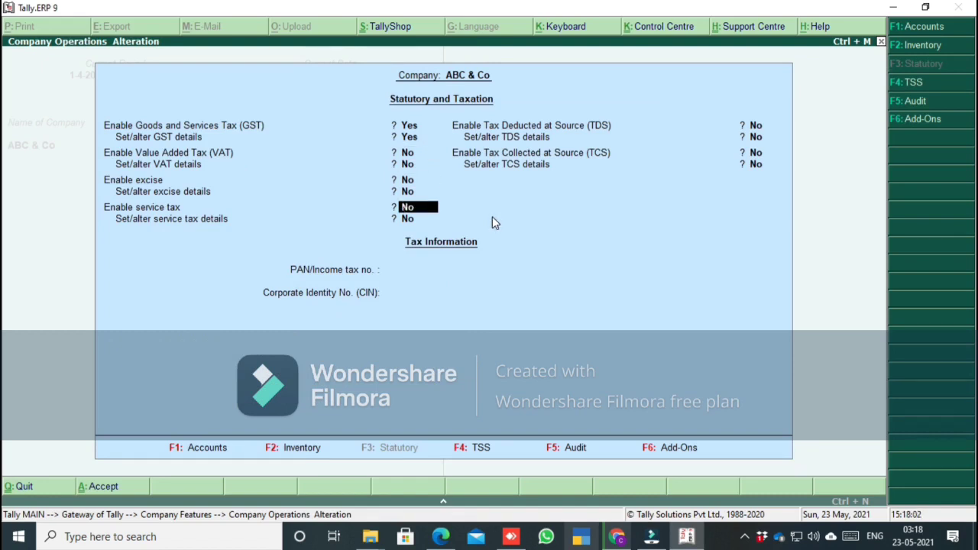
pyautogui.press('Return')
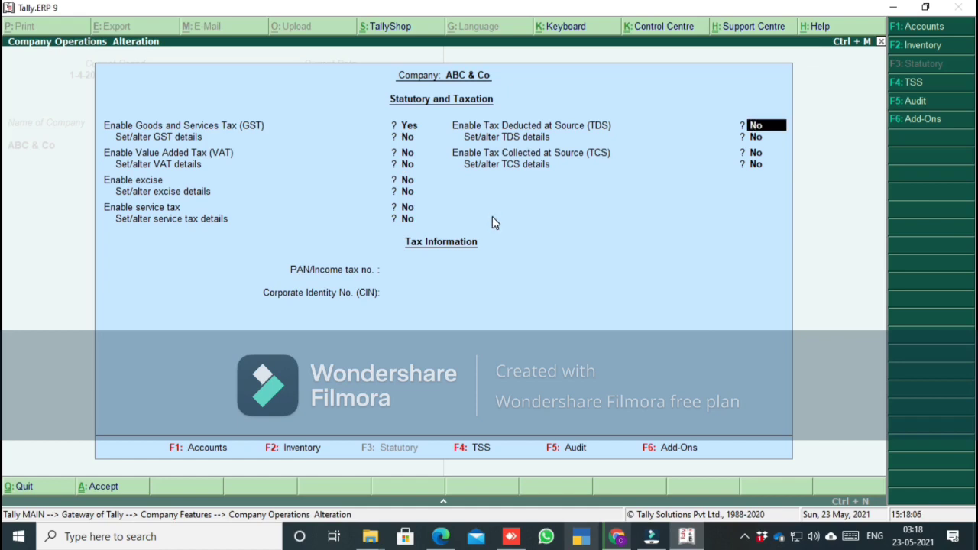
pyautogui.press('Return')
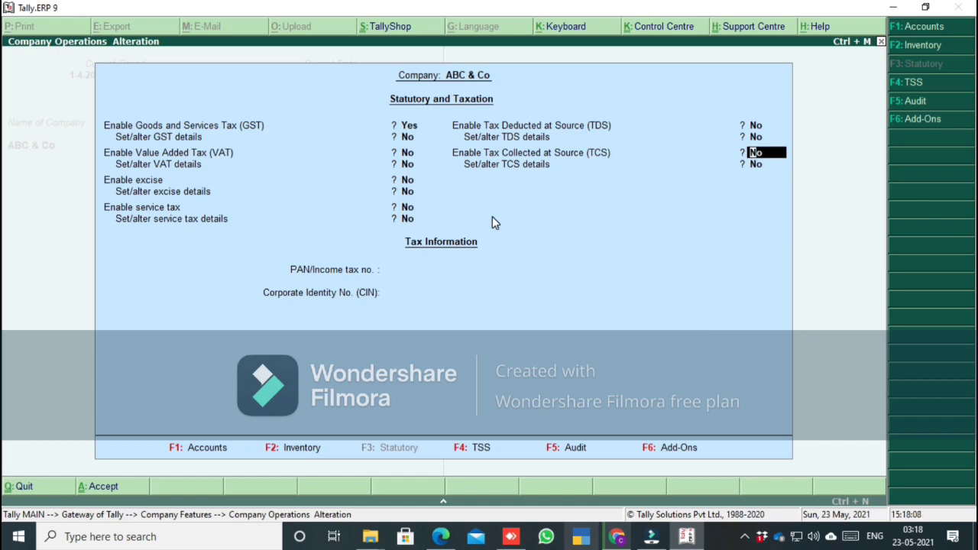
pyautogui.press('Return')
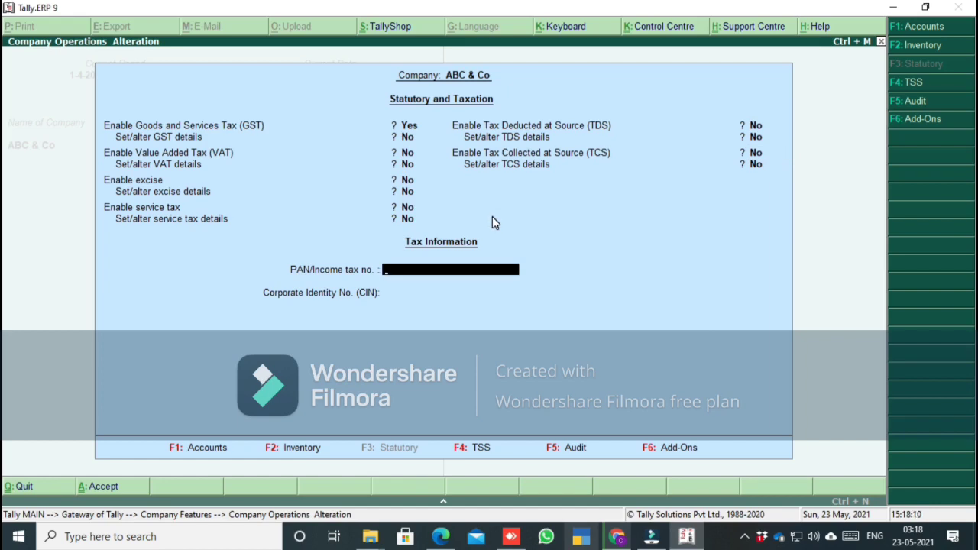
pyautogui.press('Return')
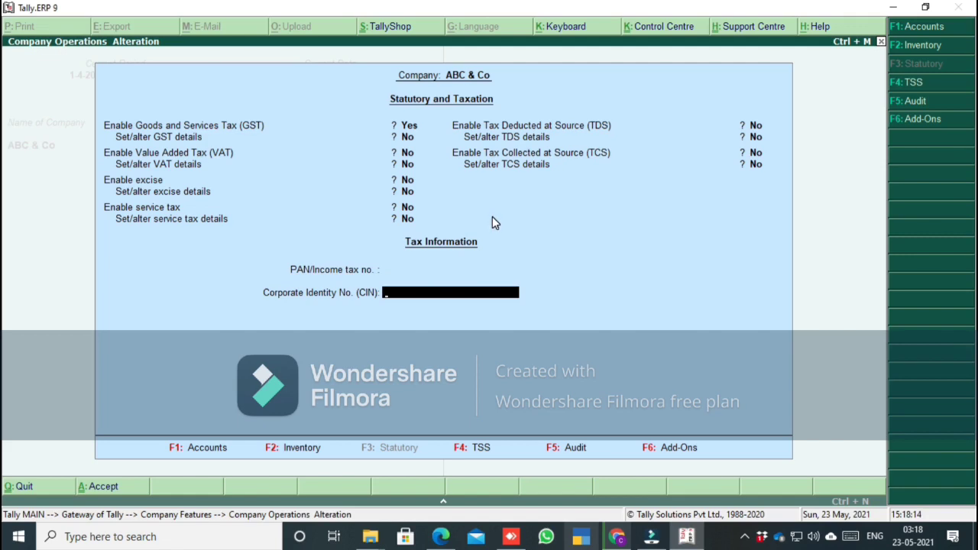
pyautogui.press('Return')
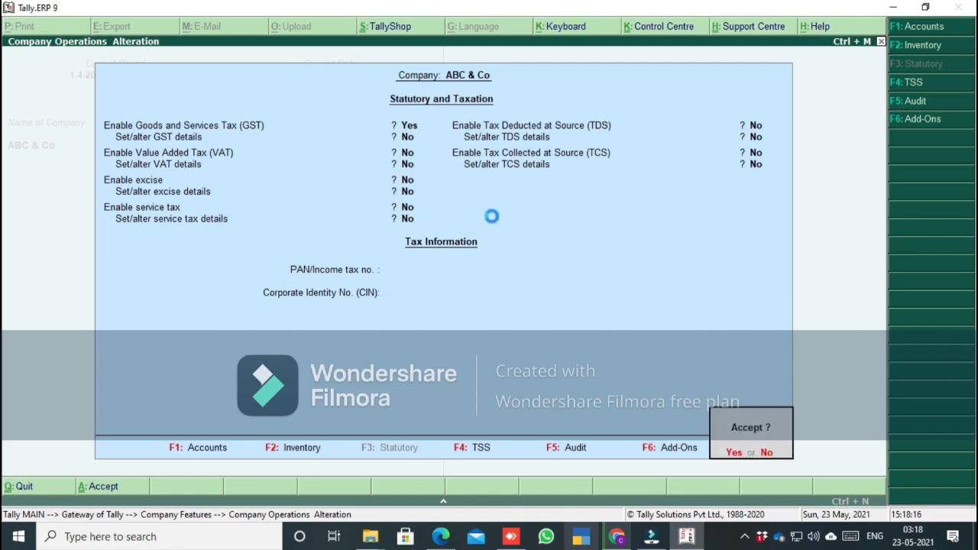
pyautogui.press('Return')
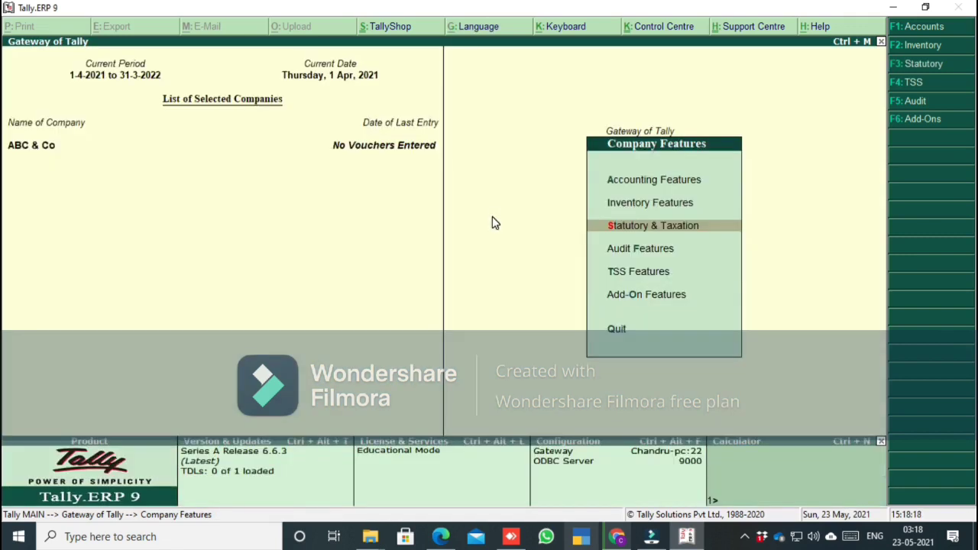
# - Open the Accounting Features form for ABC & Co from the Company Features menu
pyautogui.press('Up')
pyautogui.press('Up')
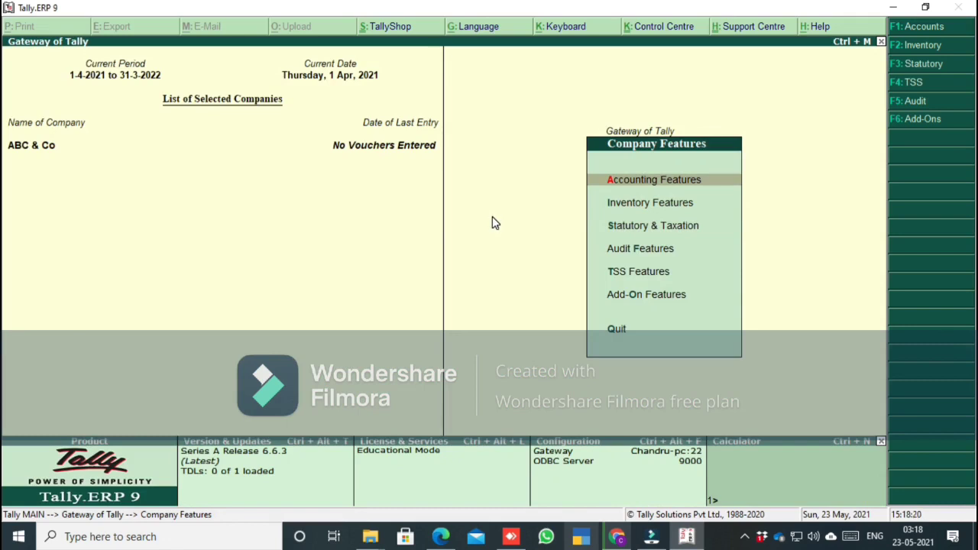
pyautogui.press('Return')
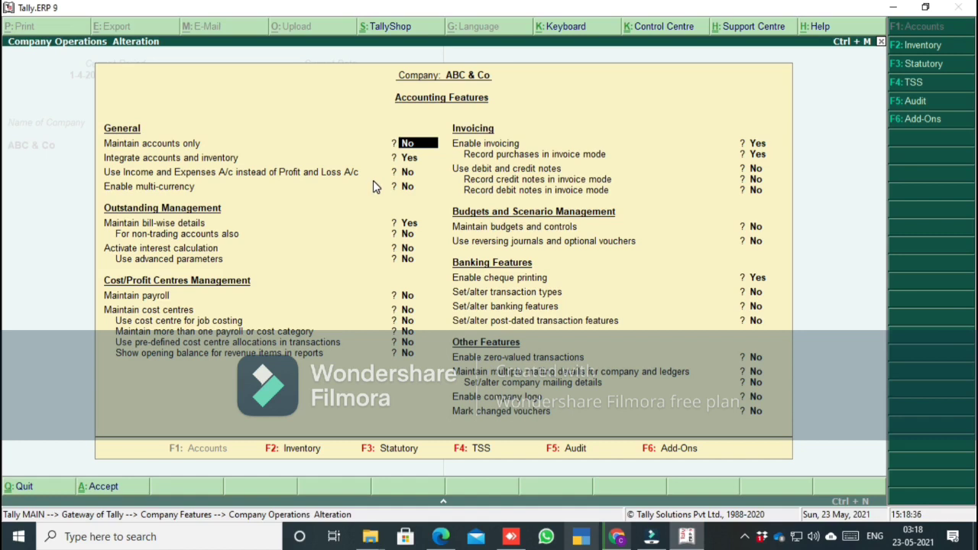
# - Set Maintain accounts only to No and integrate accounts with inventory, leaving income/expenses off
pyautogui.write('y')
pyautogui.press('Return')
pyautogui.press('Up')
pyautogui.write('n')
pyautogui.press('Return')
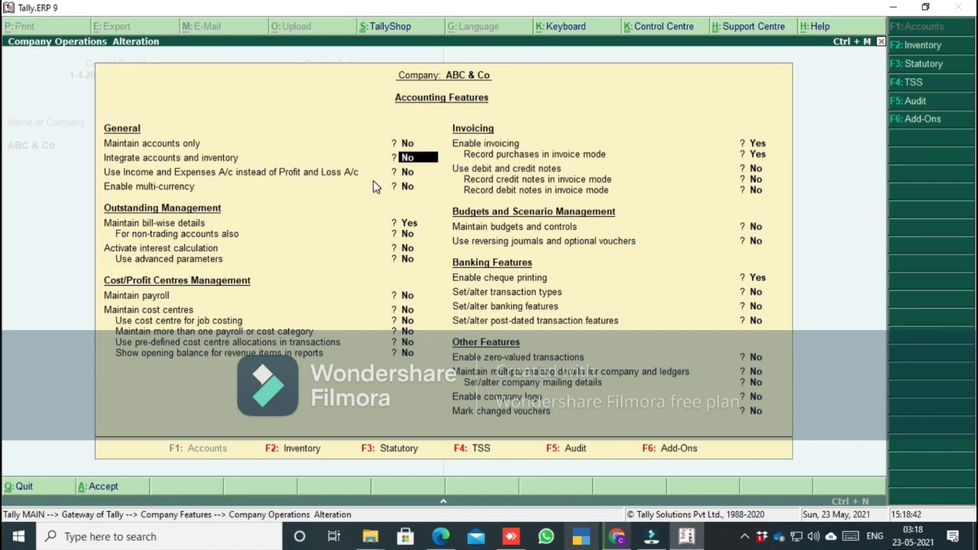
pyautogui.write('y')
pyautogui.press('Return')
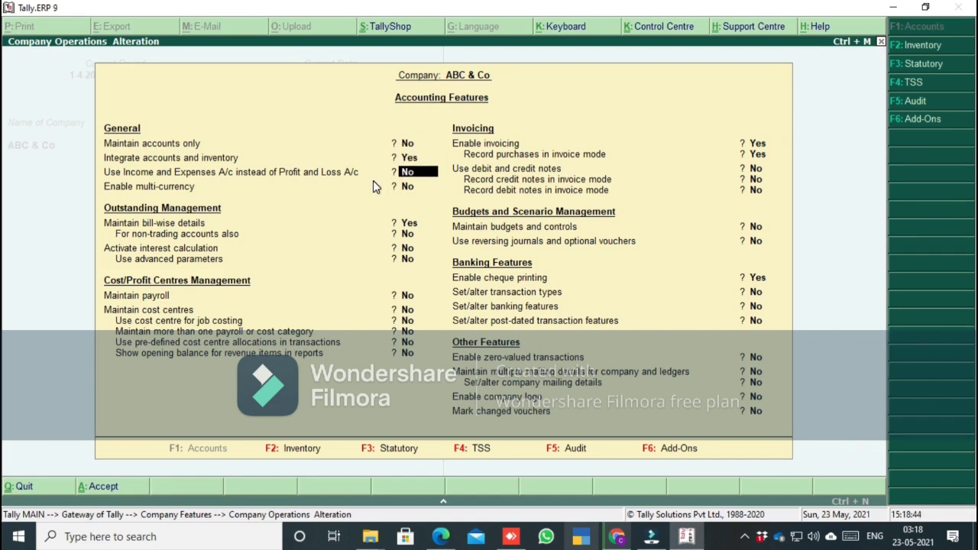
pyautogui.press('Return')
pyautogui.press('Return')
pyautogui.press('Return')
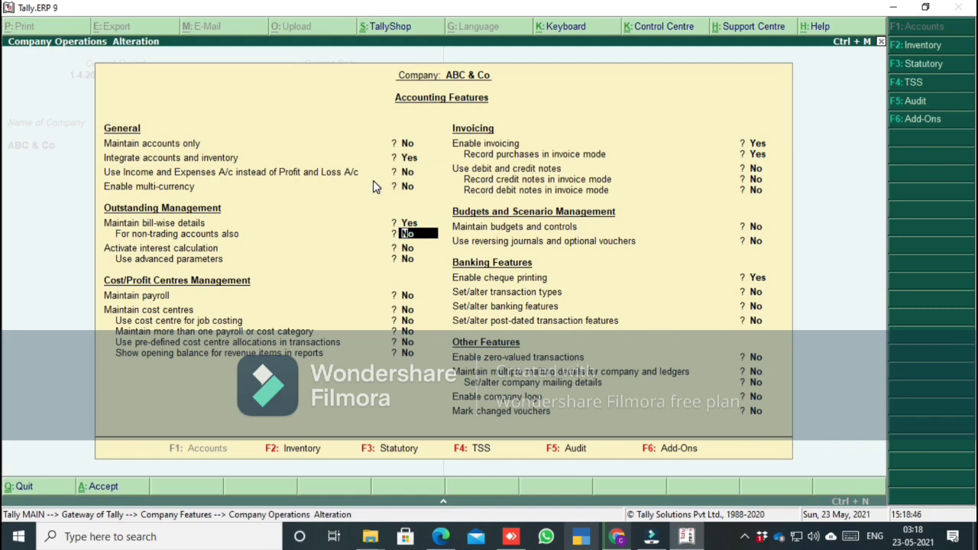
# - Enable zero-valued transactions, save the accounting features and return to the Gateway of Tally
pyautogui.click(401, 223)
pyautogui.click(419, 234)
pyautogui.click(756, 357)
pyautogui.press('y')
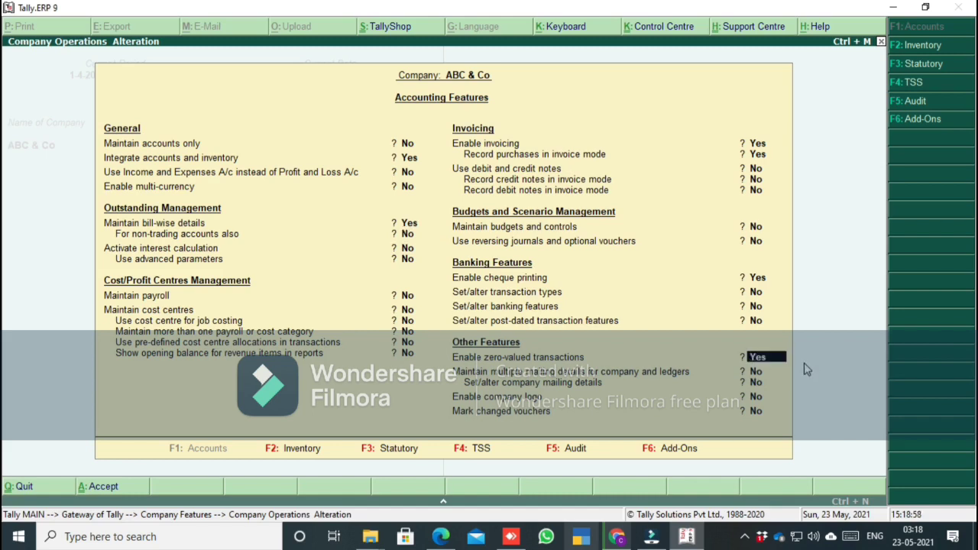
pyautogui.press('Return')
pyautogui.press('Return')
pyautogui.press('Return')
pyautogui.press('Return')
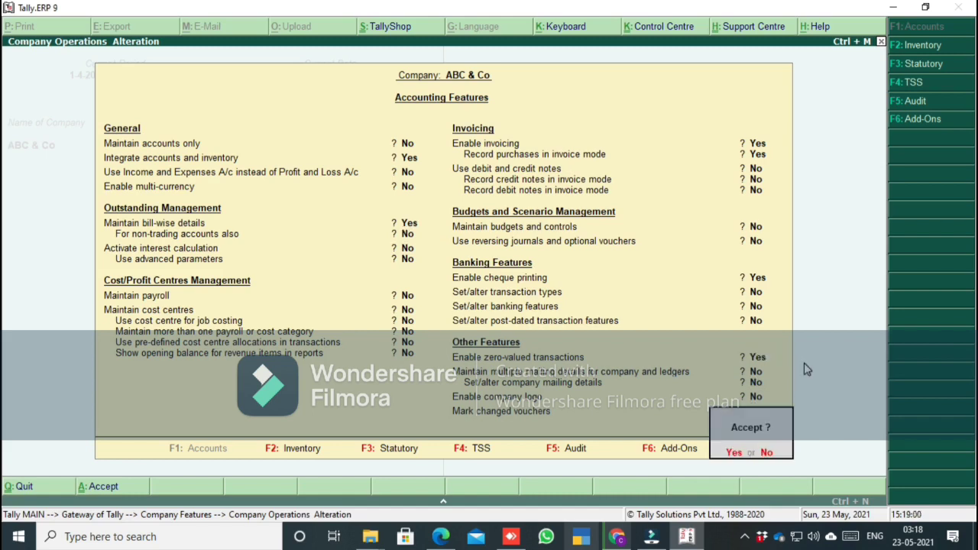
pyautogui.press('Return')
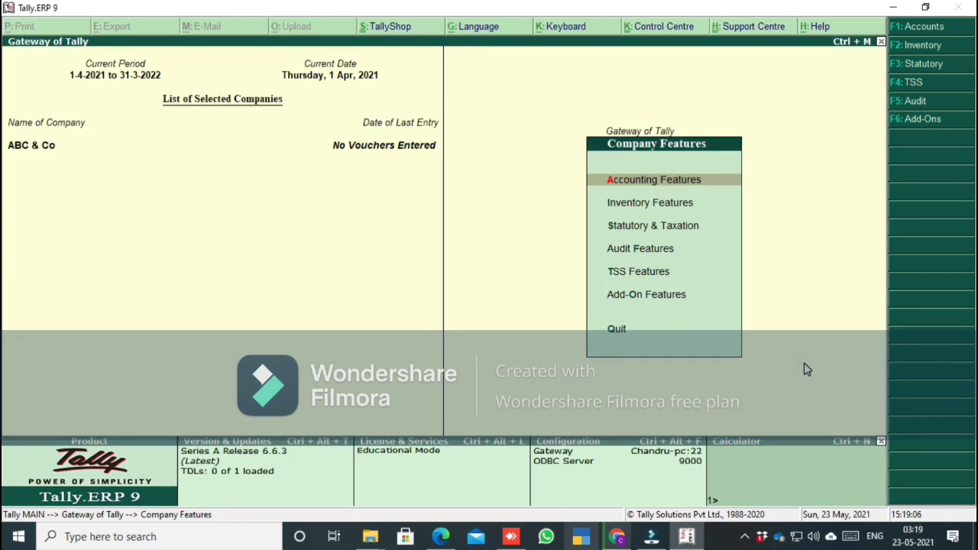
pyautogui.press('Escape')
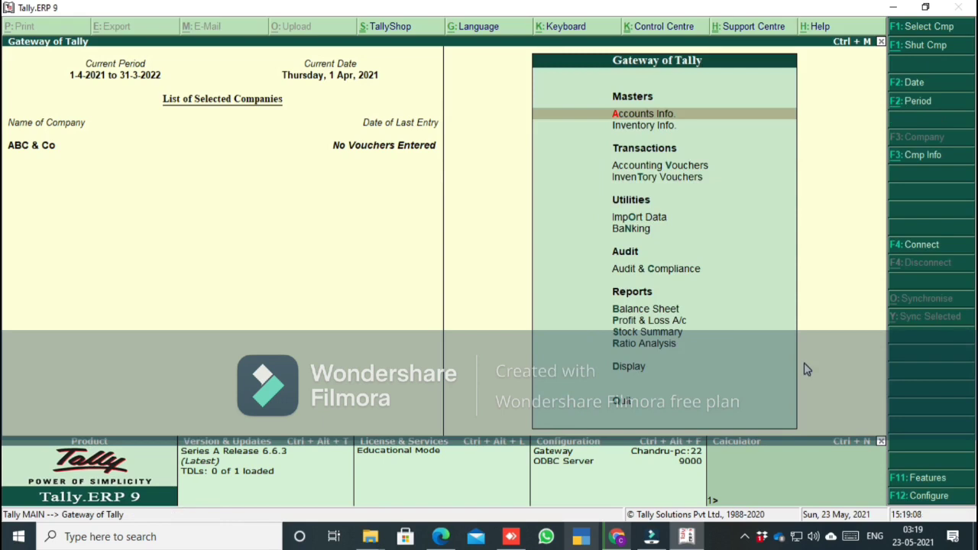